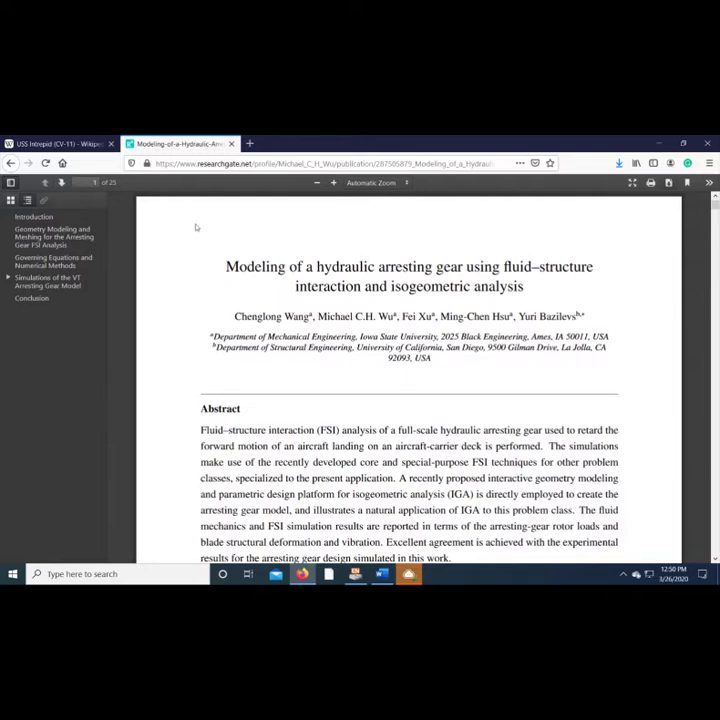
# Step: Return to the Google Scholar results, switch to EndNote and show the imported reference's attached PDFs
pyautogui.hotkey('alt', 'Left')
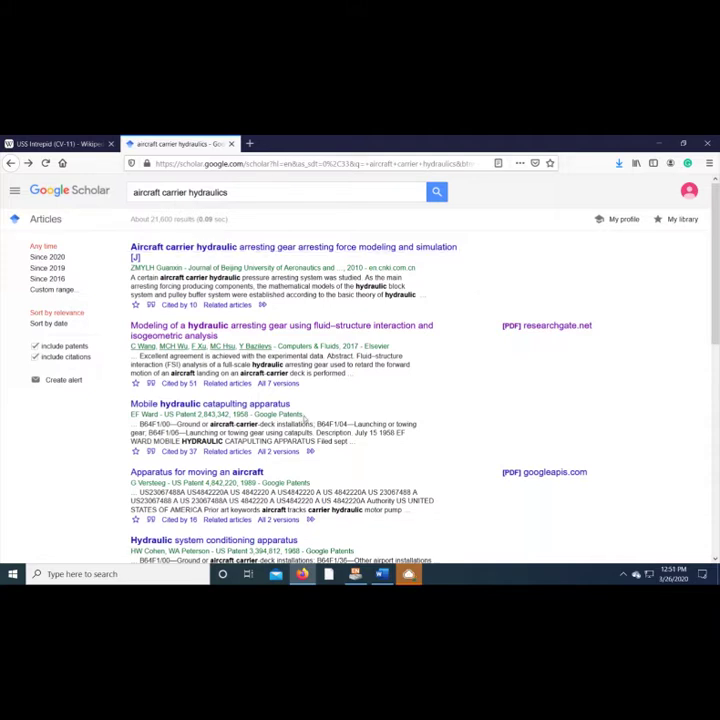
pyautogui.click(354, 574)
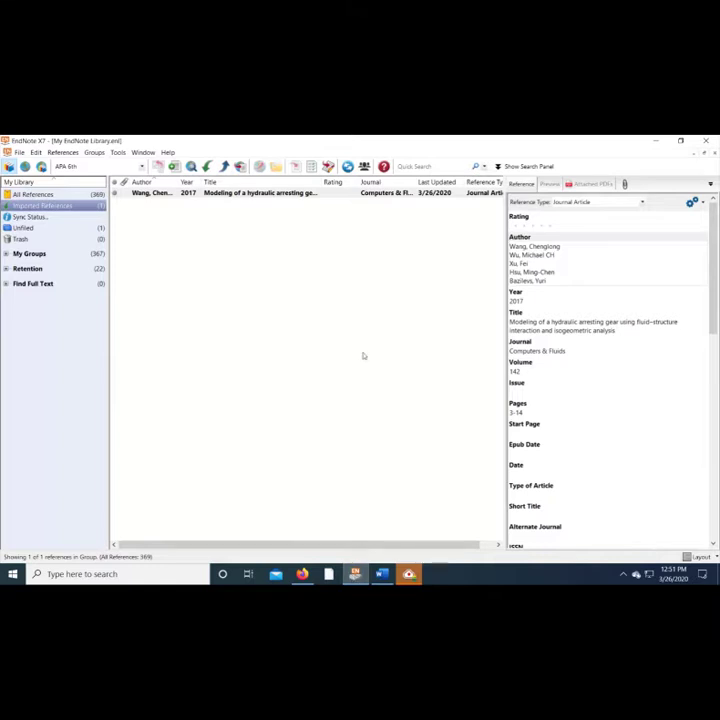
pyautogui.click(590, 185)
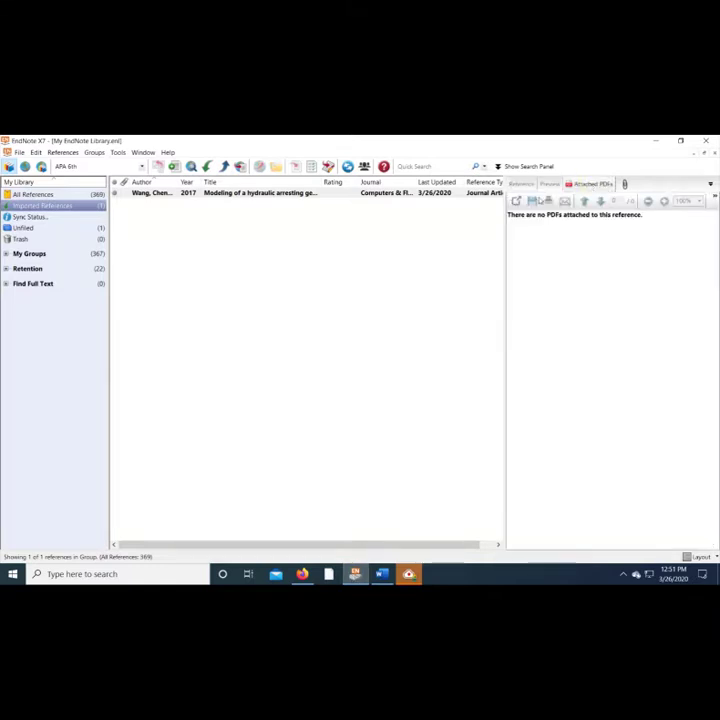
# Step: Attach the file Wang_et_al-2016-CAF.pdf from the Downloads folder to the imported hydraulic arresting gear reference
pyautogui.click(663, 201)
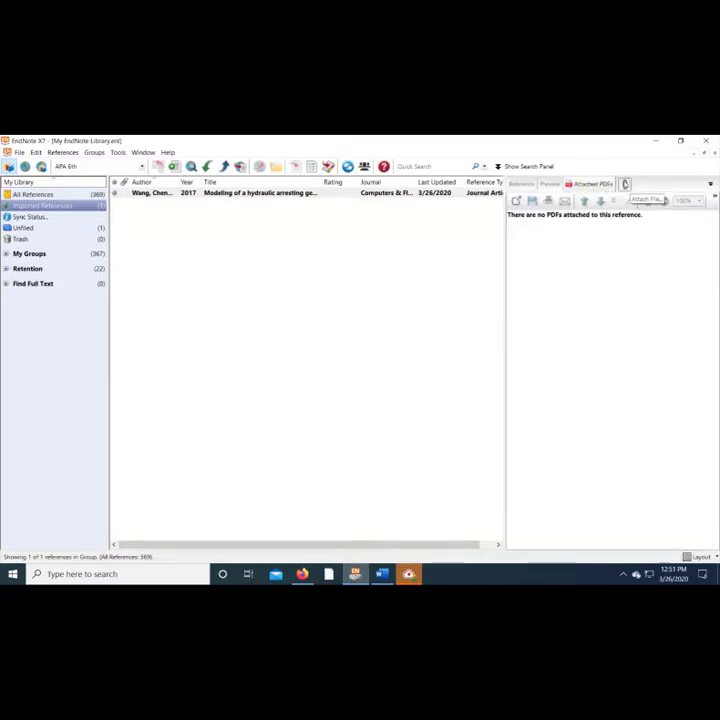
pyautogui.moveTo(510, 294); pyautogui.dragTo(495, 299)
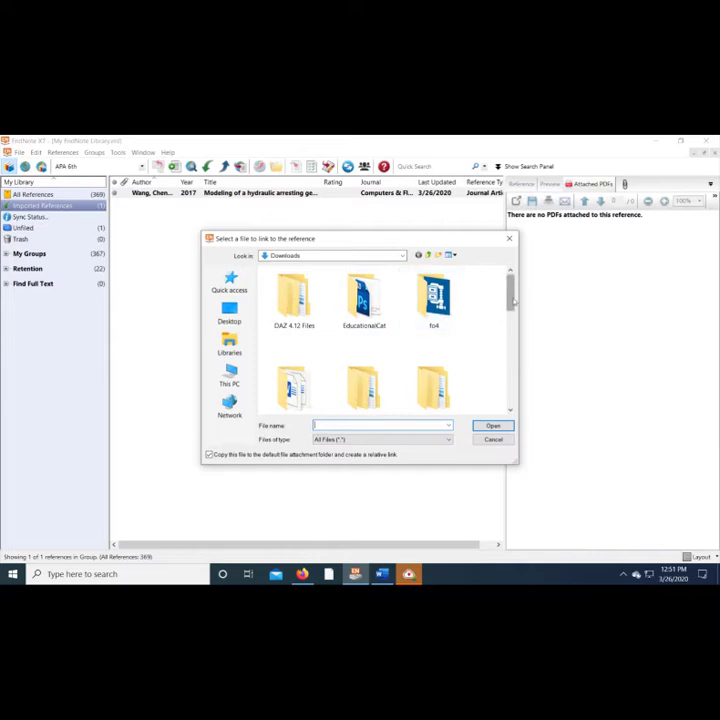
pyautogui.scroll(-3, 509, 318)
pyautogui.scroll(-1, 509, 318)
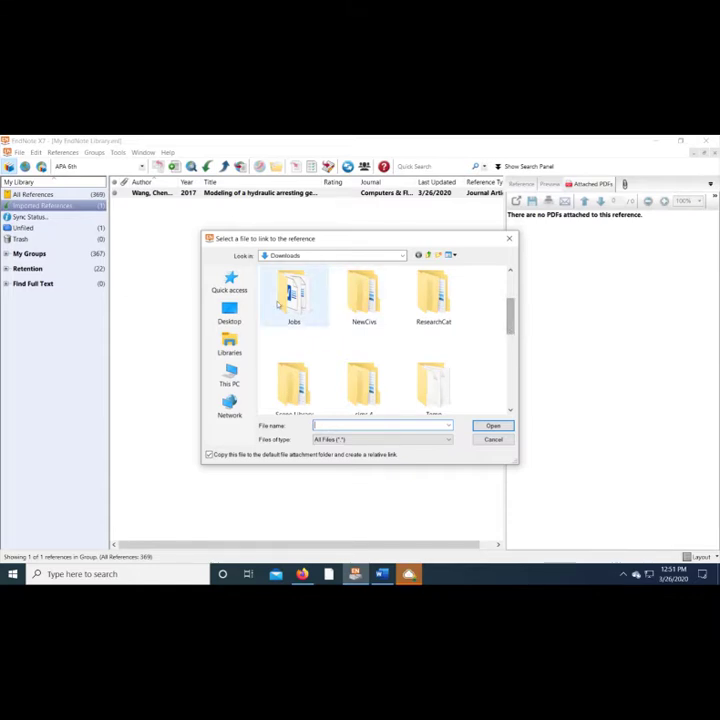
pyautogui.moveTo(512, 324); pyautogui.dragTo(513, 358)
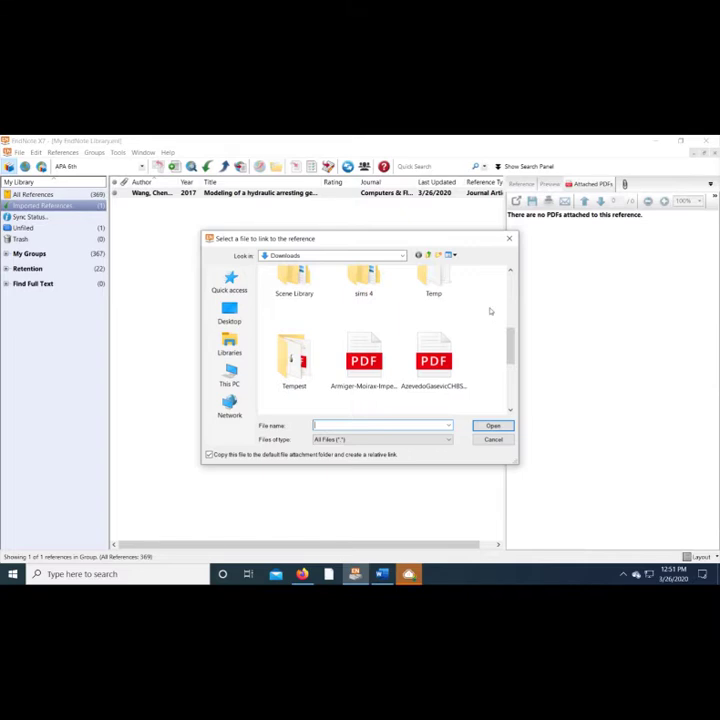
pyautogui.moveTo(509, 342); pyautogui.dragTo(509, 390)
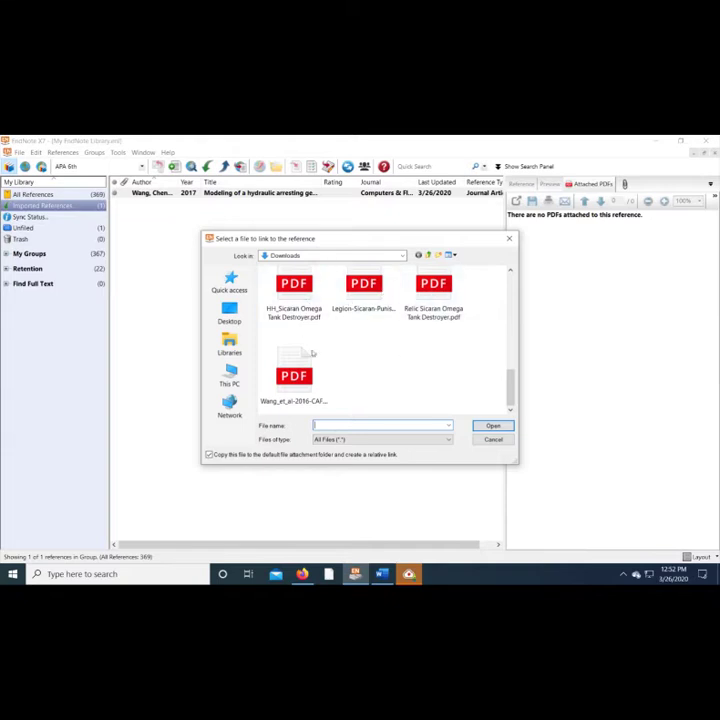
pyautogui.click(293, 388)
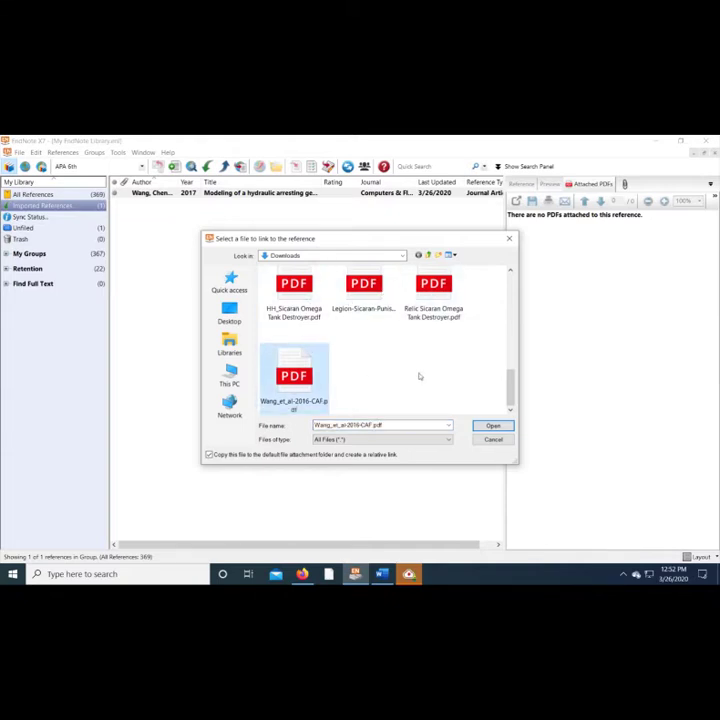
pyautogui.click(492, 427)
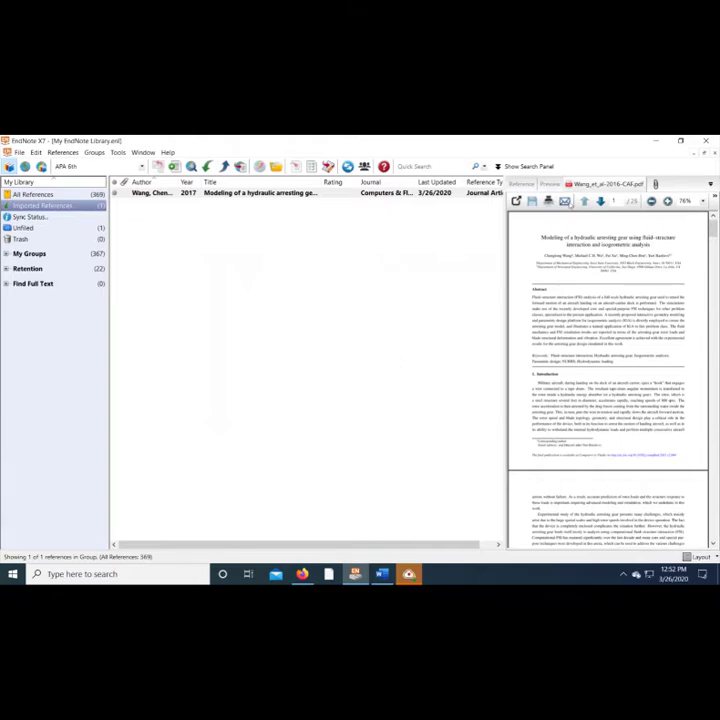
# Step: Preview the reference's APA 6th citation and open its attached PDF in a full-size view
pyautogui.click(533, 186)
pyautogui.click(549, 184)
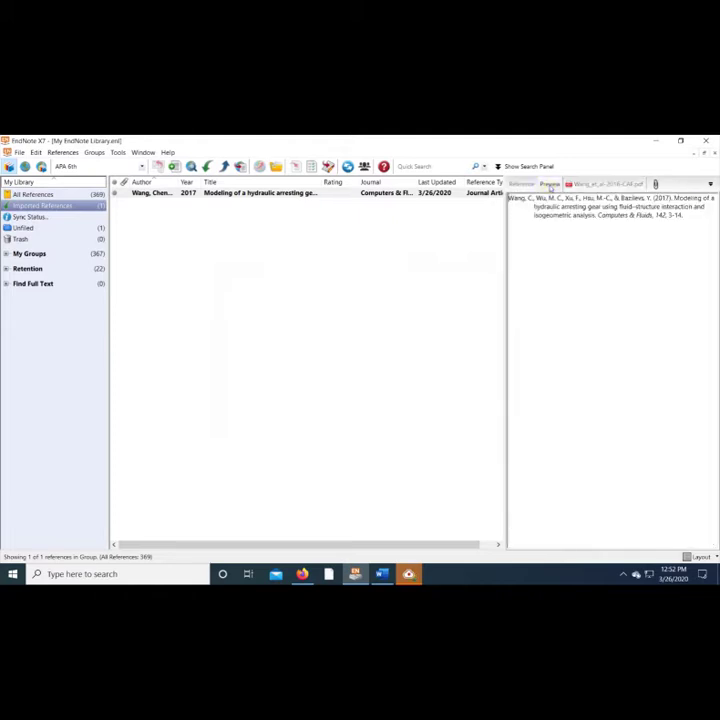
pyautogui.click(607, 185)
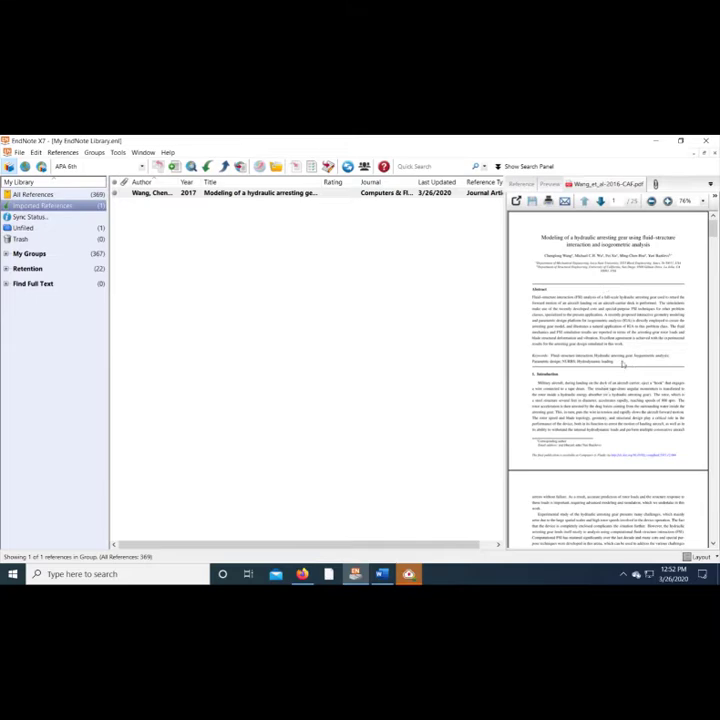
pyautogui.click(516, 201)
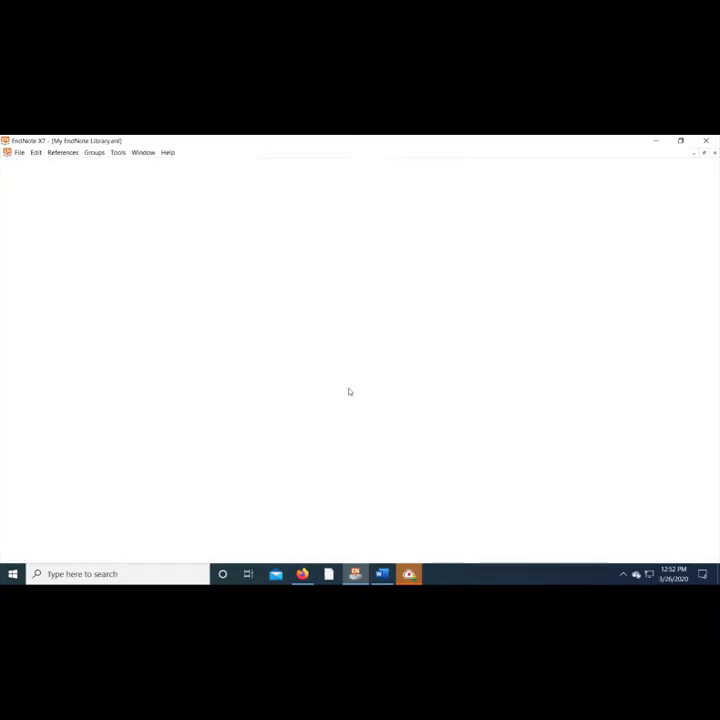
# Step: Read the paper's title, abstract and keywords in the attached PDF
pyautogui.scroll(-3, 241, 298)
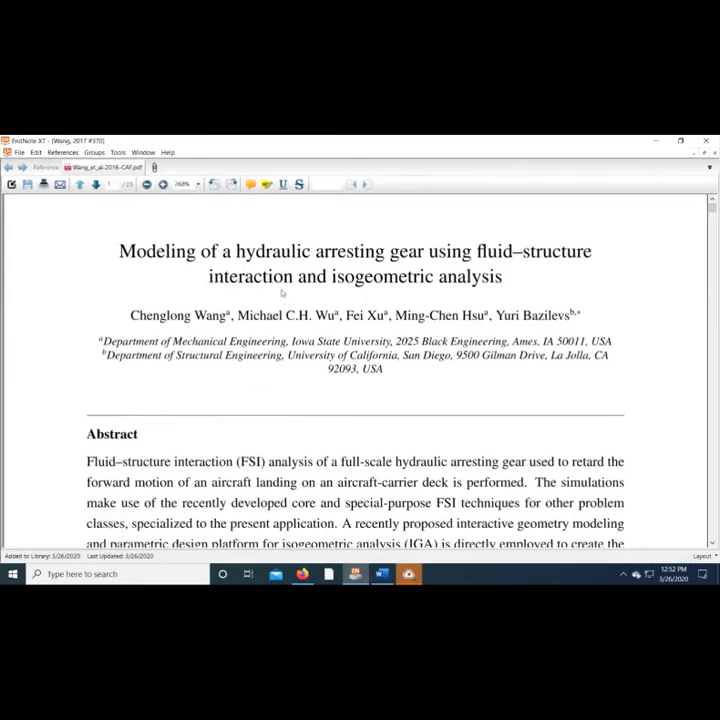
pyautogui.scroll(-1, 281, 292)
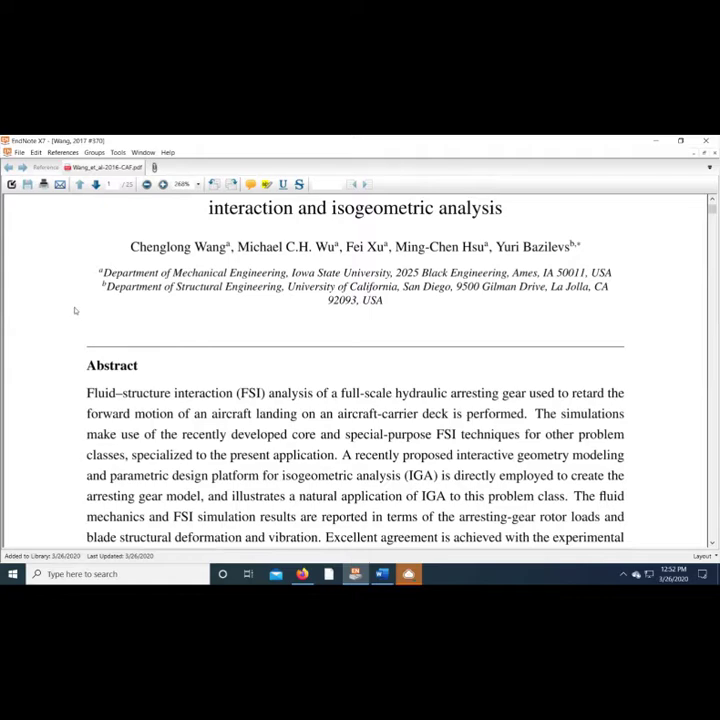
pyautogui.scroll(-4, 74, 311)
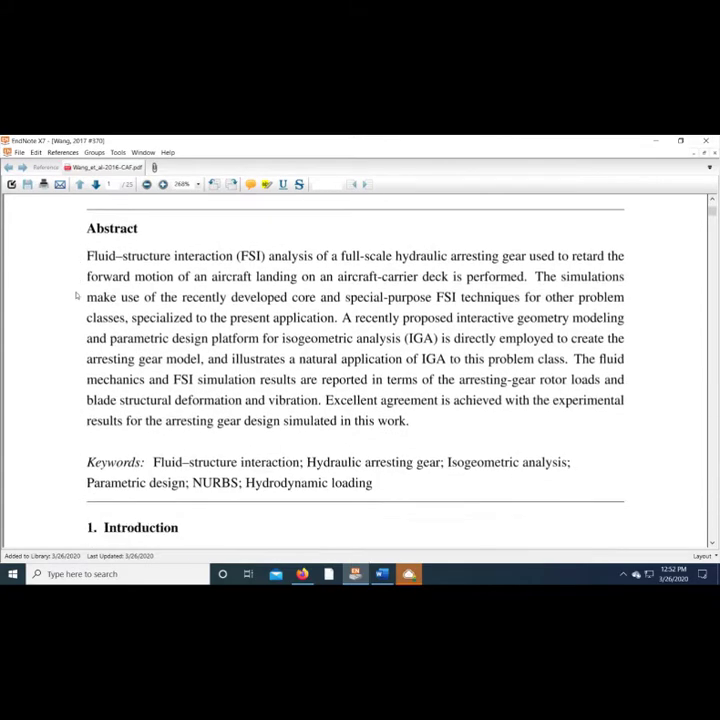
pyautogui.scroll(1, 76, 295)
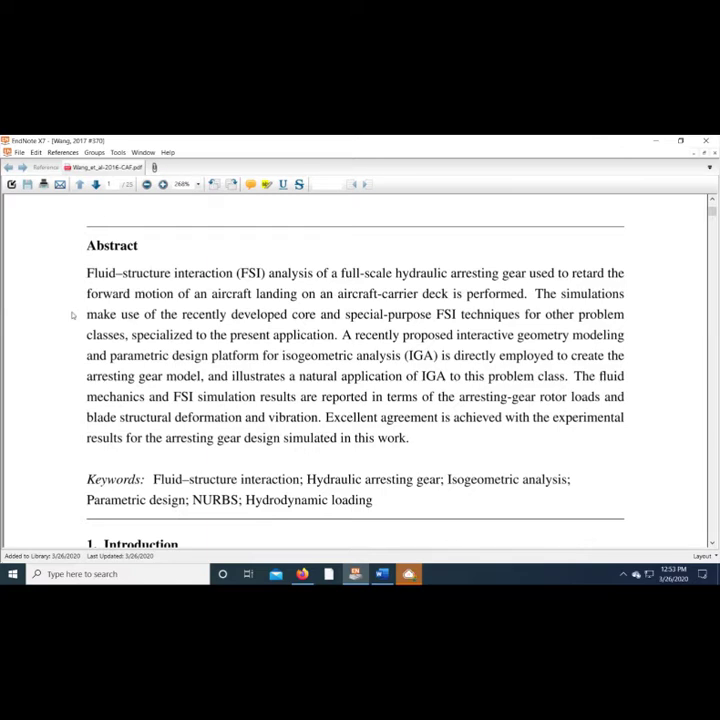
pyautogui.scroll(-1, 70, 316)
pyautogui.scroll(-1, 75, 340)
pyautogui.scroll(-1, 83, 348)
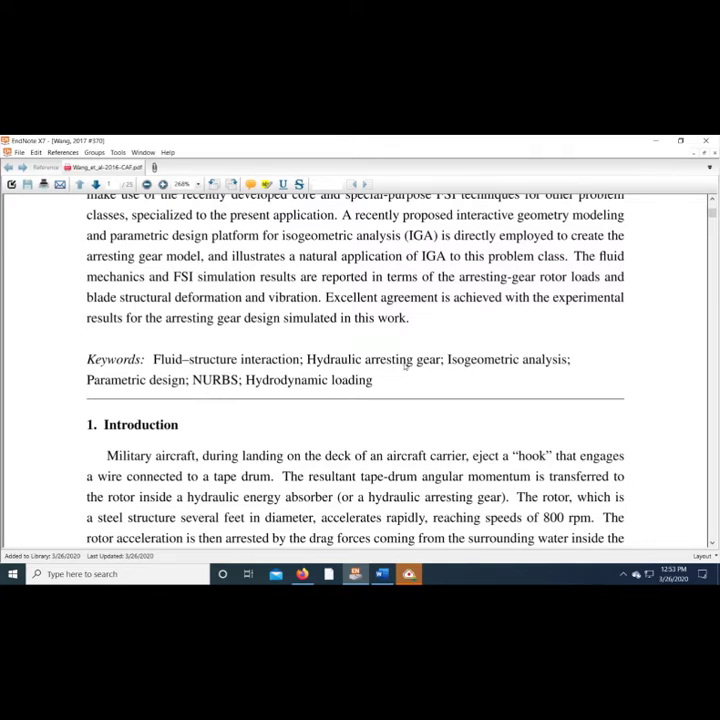
pyautogui.scroll(-2, 67, 337)
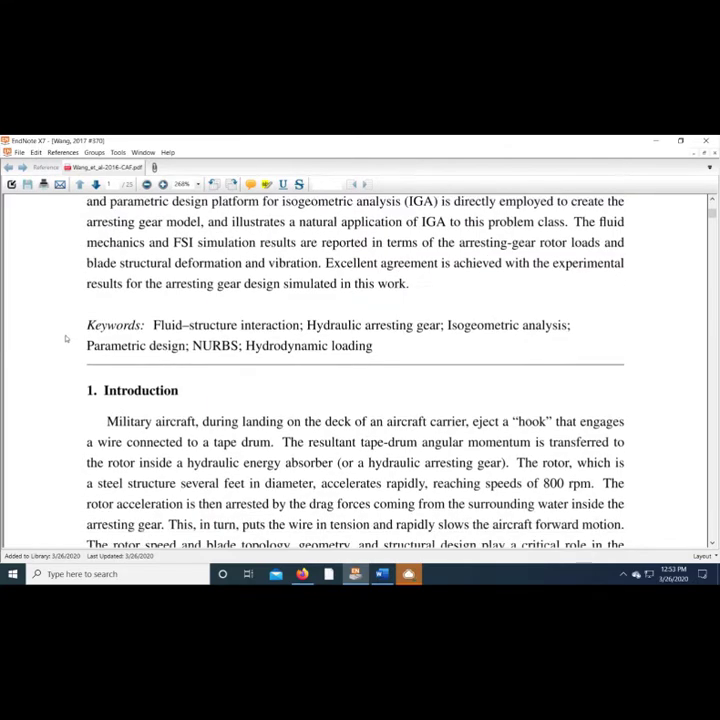
# Step: Read the paper's introduction through to the start of section 2 on geometry modeling and meshing
pyautogui.scroll(-3, 68, 336)
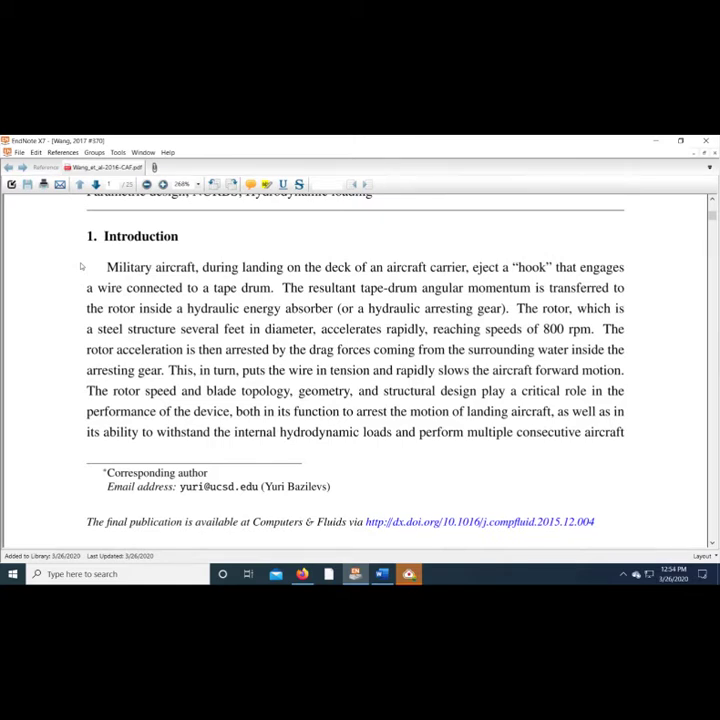
pyautogui.scroll(-1, 79, 267)
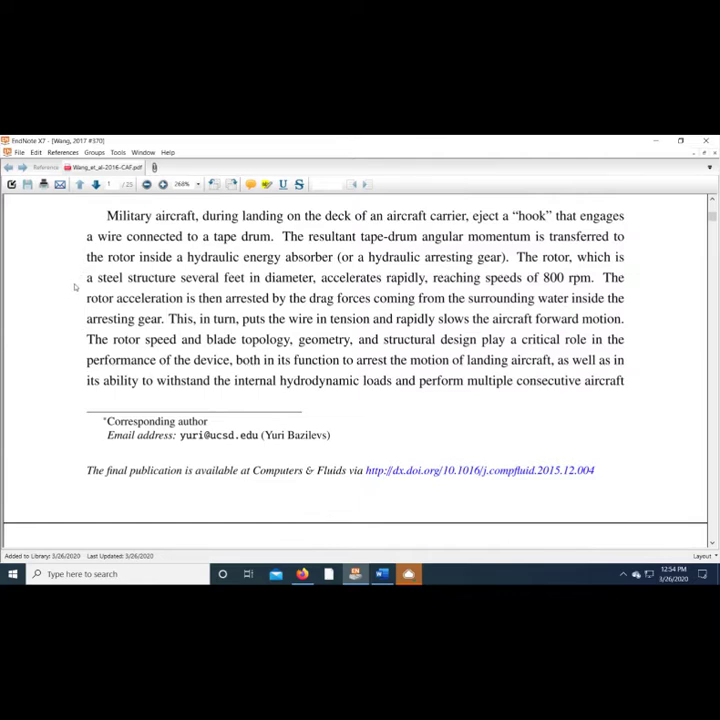
pyautogui.scroll(-1, 108, 265)
pyautogui.scroll(-1, 106, 266)
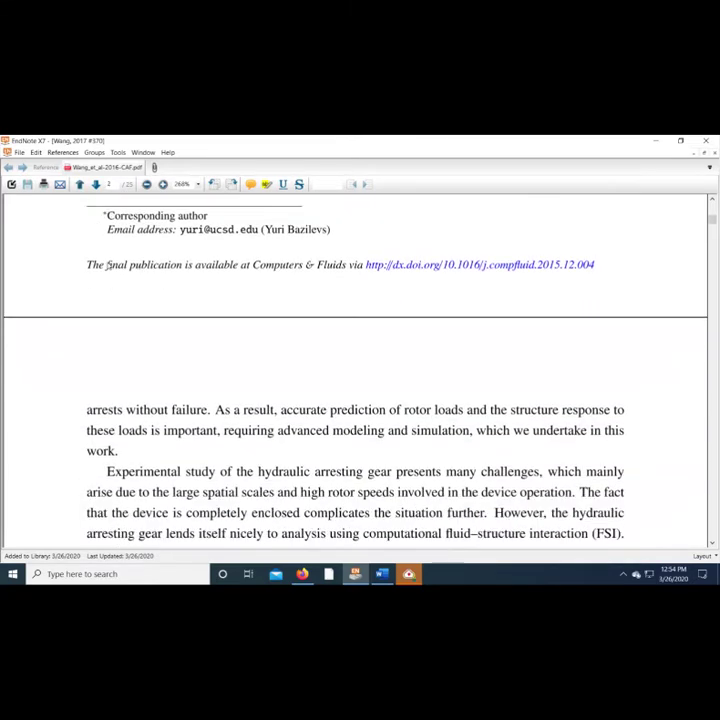
pyautogui.scroll(-3, 106, 266)
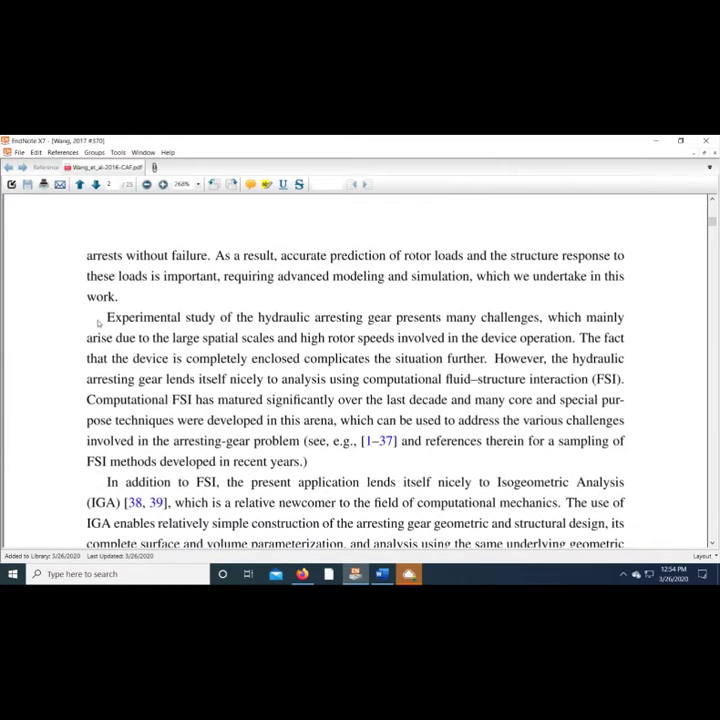
pyautogui.scroll(-3, 98, 313)
pyautogui.scroll(-6, 98, 340)
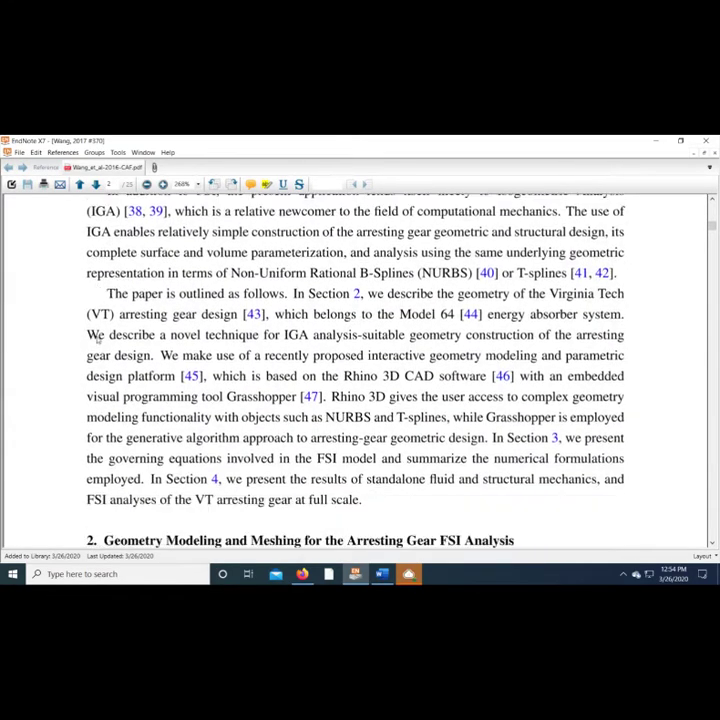
pyautogui.scroll(-1, 98, 340)
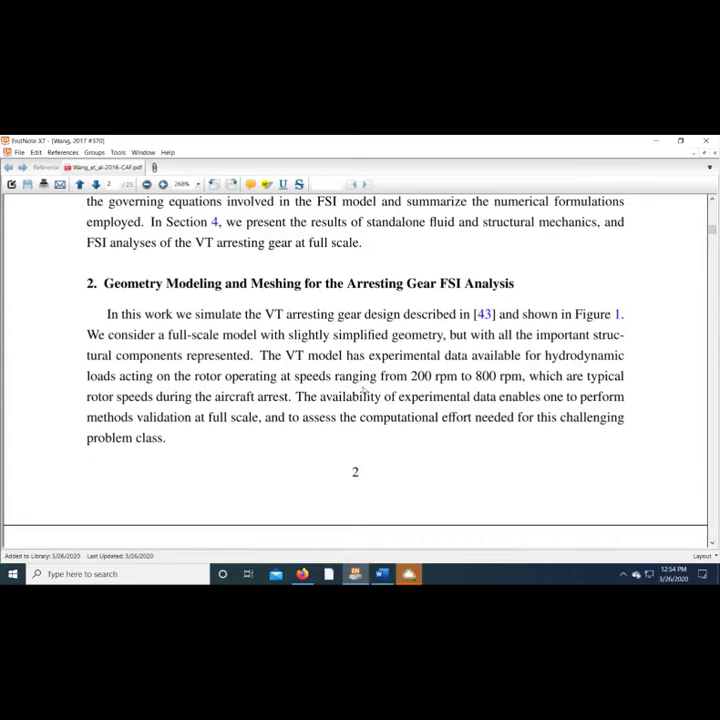
# Step: Examine Figures 1 to 4, the rotor dimensions table and the description of the VT arresting gear design
pyautogui.scroll(-3, 108, 366)
pyautogui.scroll(-10, 108, 366)
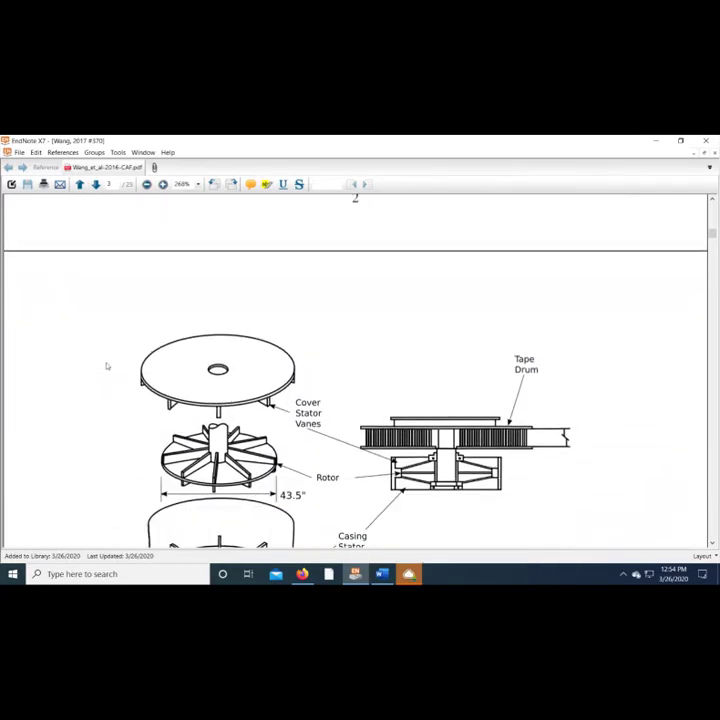
pyautogui.scroll(-15, 108, 366)
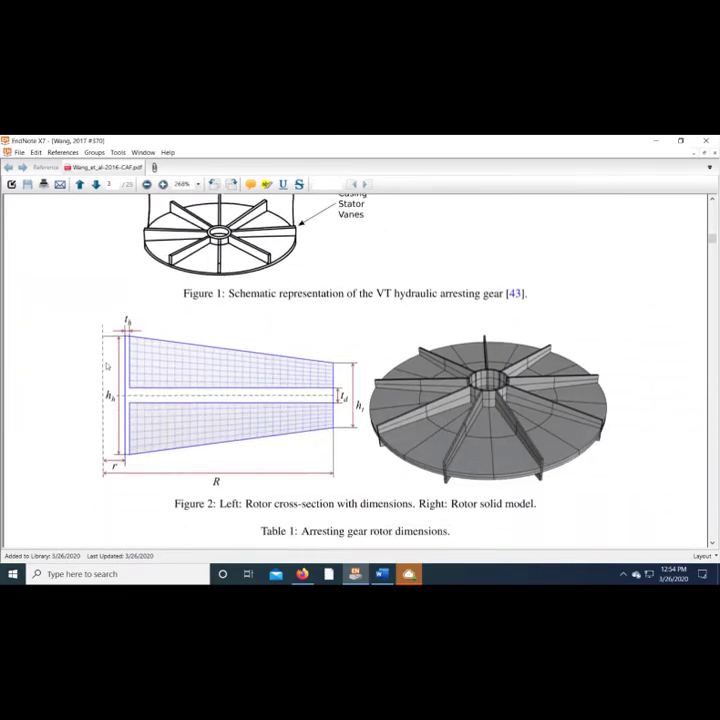
pyautogui.scroll(-15, 106, 366)
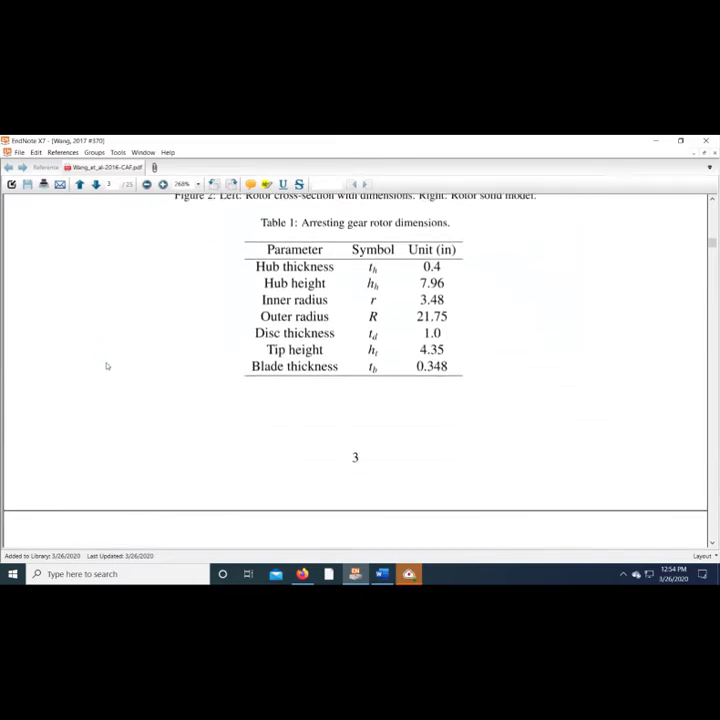
pyautogui.scroll(-5, 106, 366)
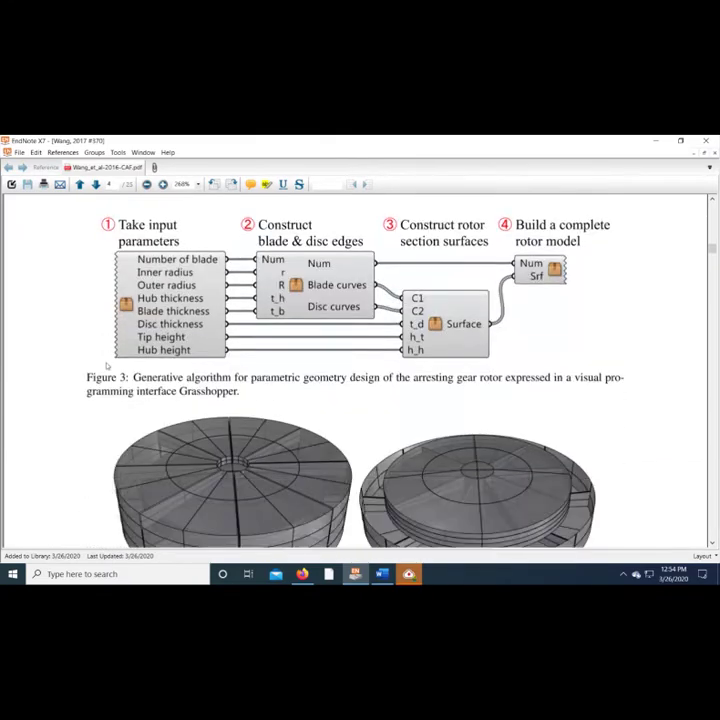
pyautogui.scroll(-8, 59, 363)
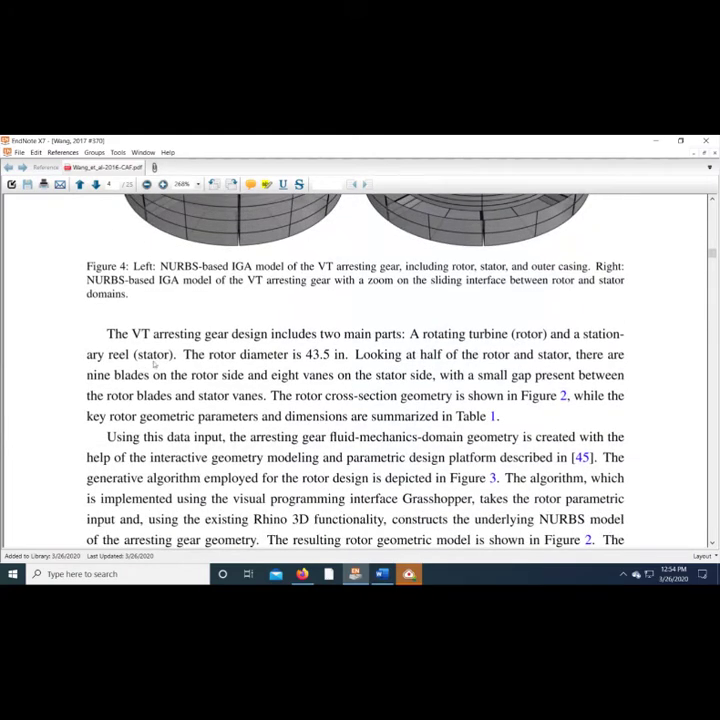
pyautogui.scroll(-2, 86, 342)
pyautogui.scroll(-1, 77, 342)
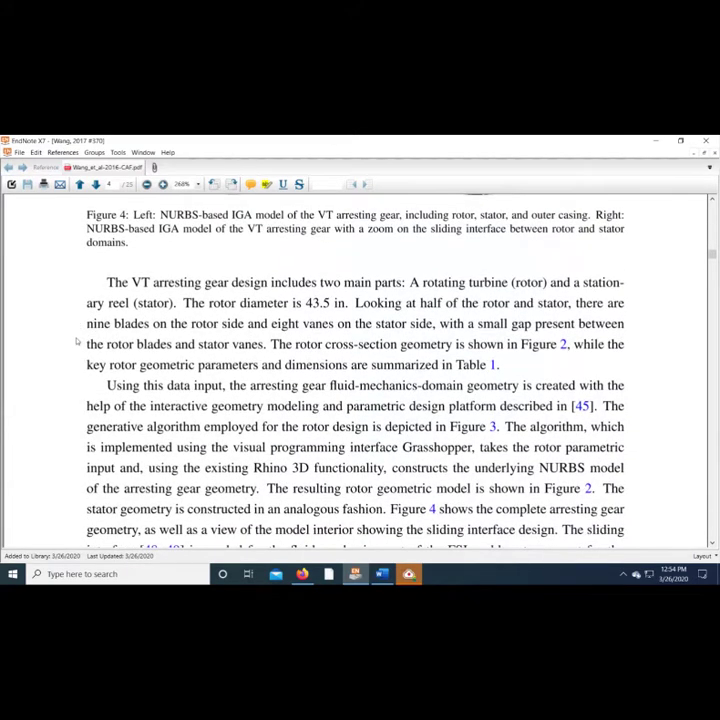
pyautogui.scroll(-8, 77, 342)
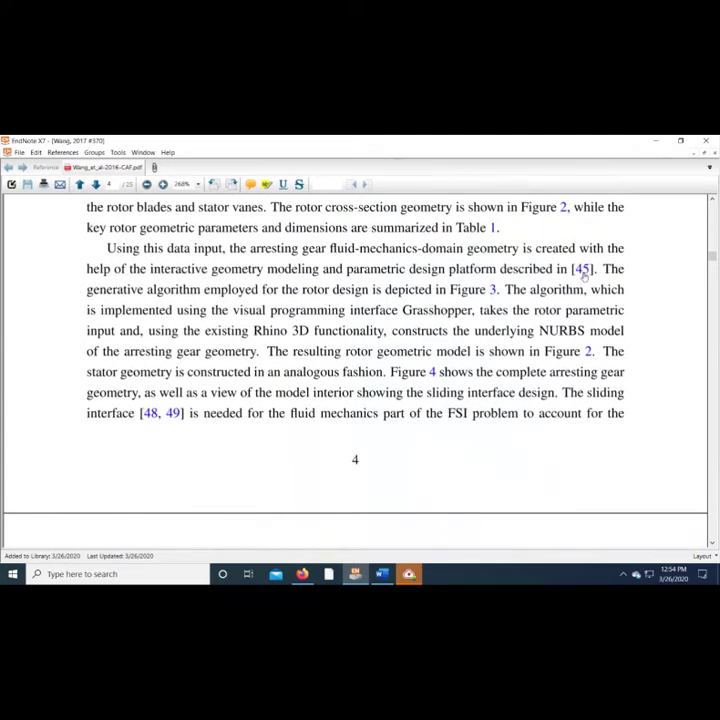
# Step: Follow citation [45] to the bibliography and look through the entries preceding it
pyautogui.click(583, 271)
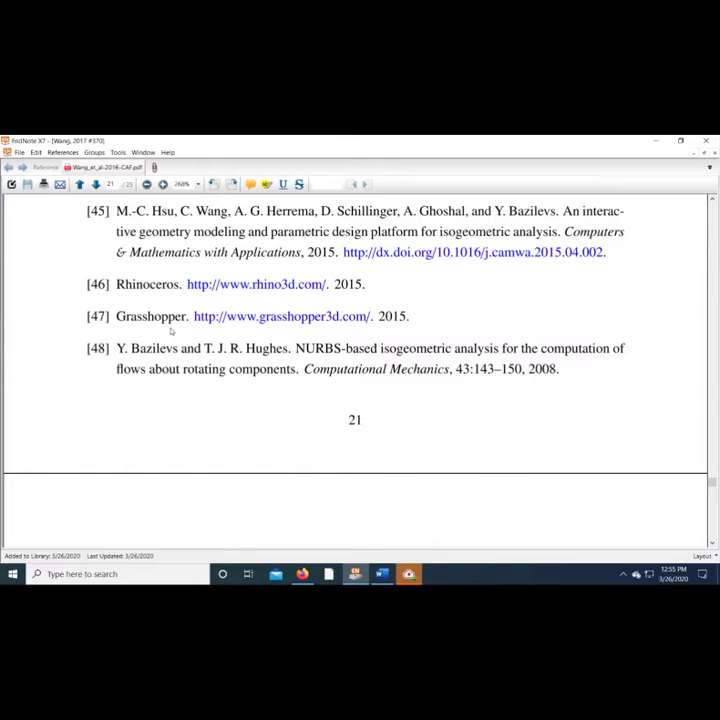
pyautogui.scroll(2, 95, 340)
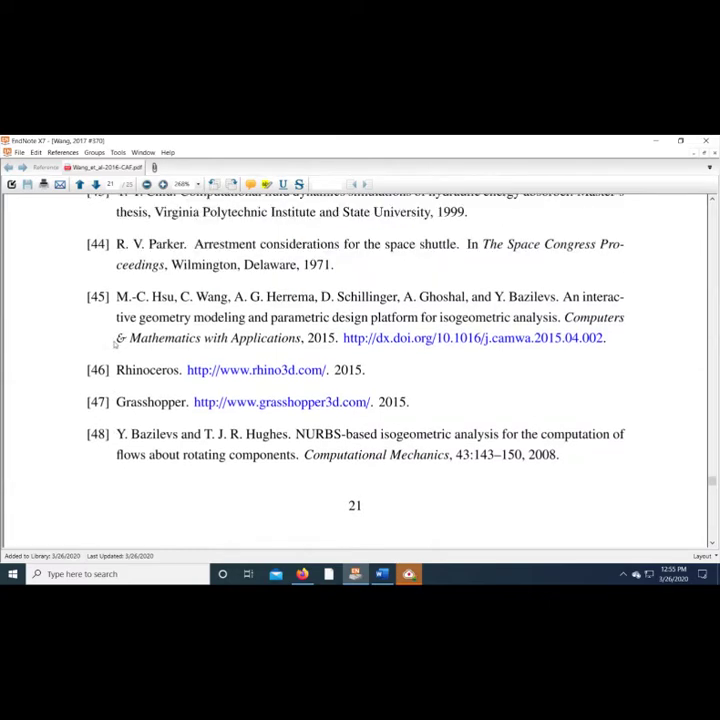
pyautogui.scroll(1, 110, 300)
pyautogui.scroll(3, 115, 290)
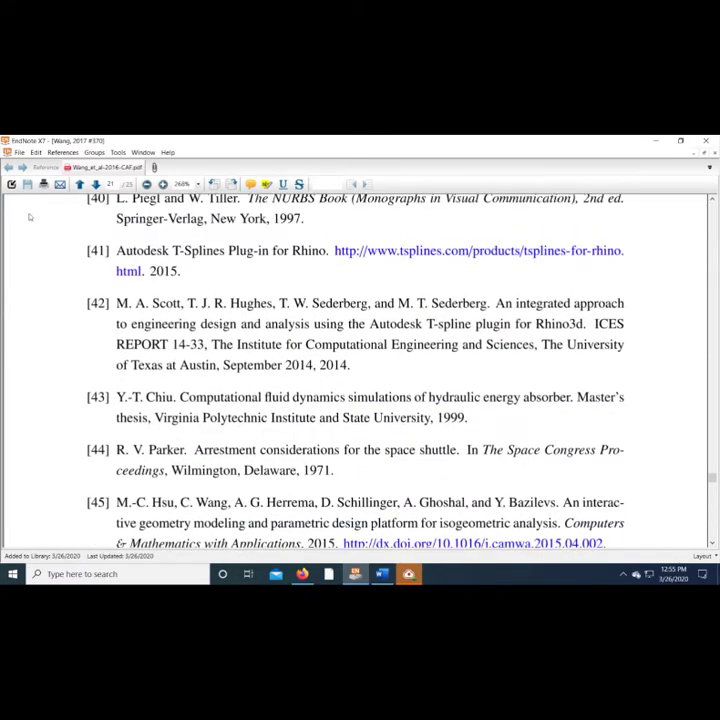
# Step: Look through the earlier bibliography entries, return to Figure 1 and skim the rotor dimensions and parametric modeling pages
pyautogui.scroll(6, 200, 365)
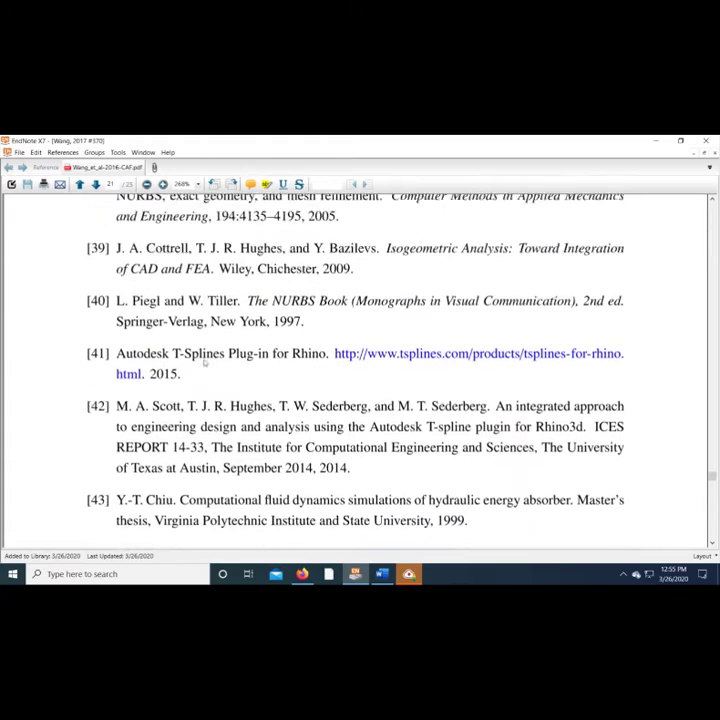
pyautogui.scroll(5, 203, 378)
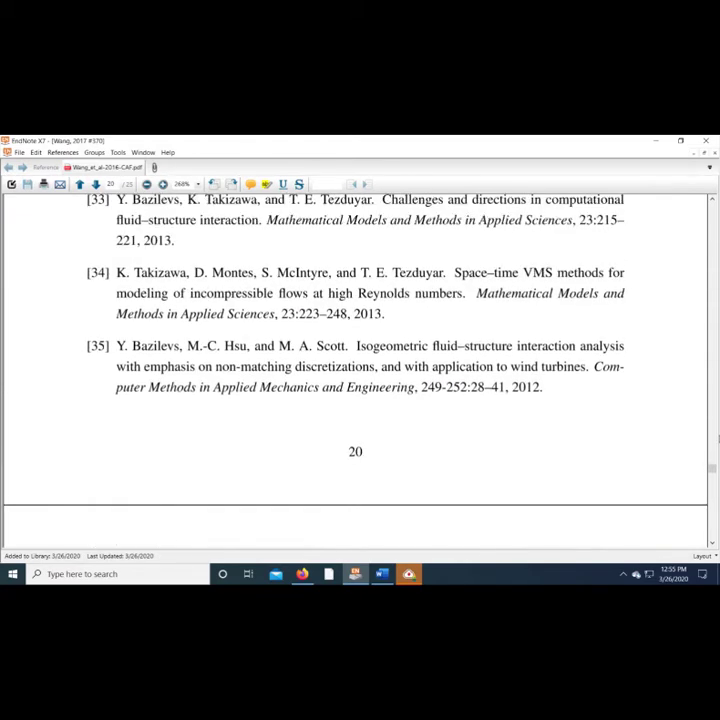
pyautogui.moveTo(711, 470); pyautogui.dragTo(695, 236)
pyautogui.scroll(-6, 122, 441)
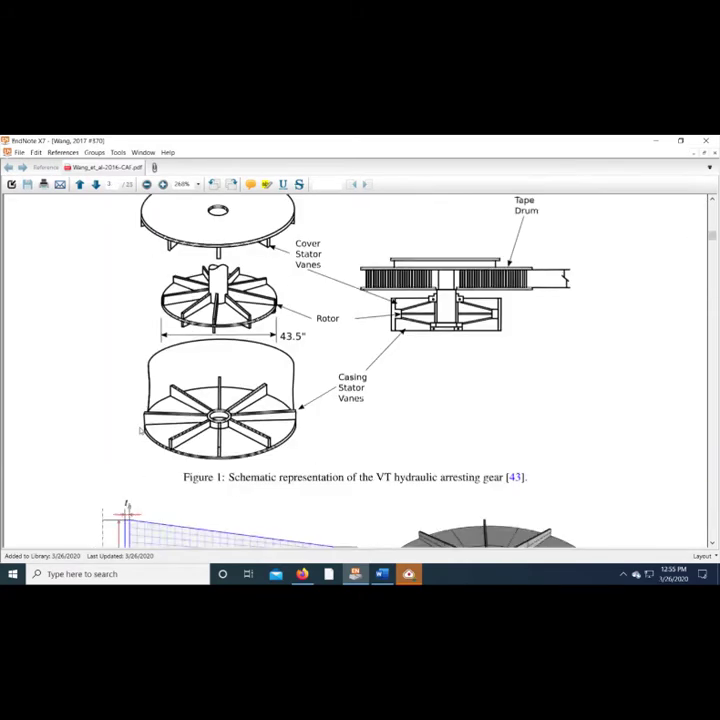
pyautogui.scroll(-10, 122, 441)
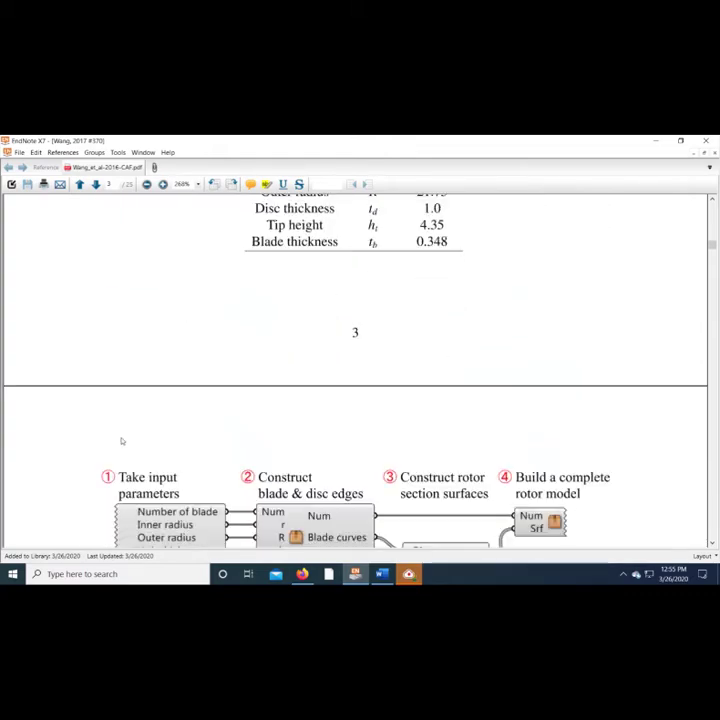
pyautogui.scroll(-10, 122, 441)
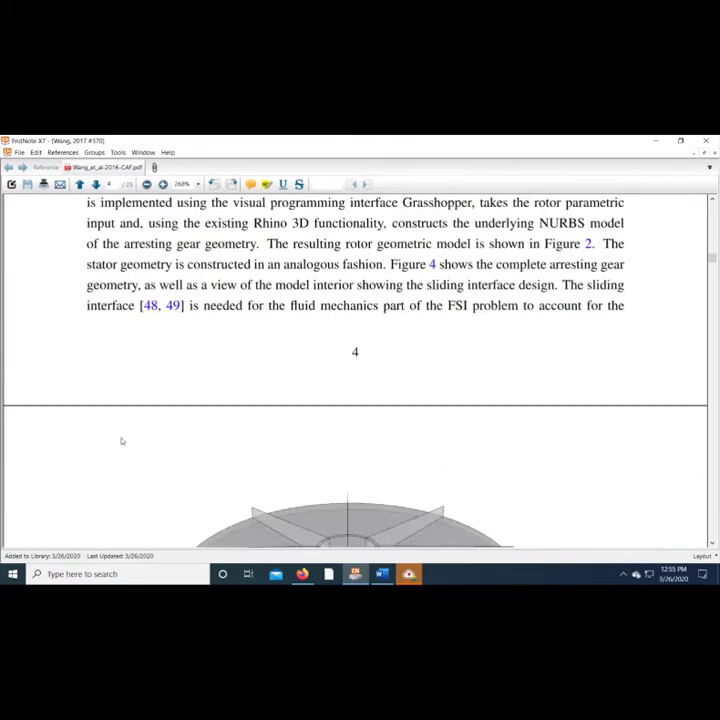
# Step: Read section 3 on governing equations and numerical methods through to Tables 2 and 3 and Figure 7
pyautogui.scroll(-6, 122, 441)
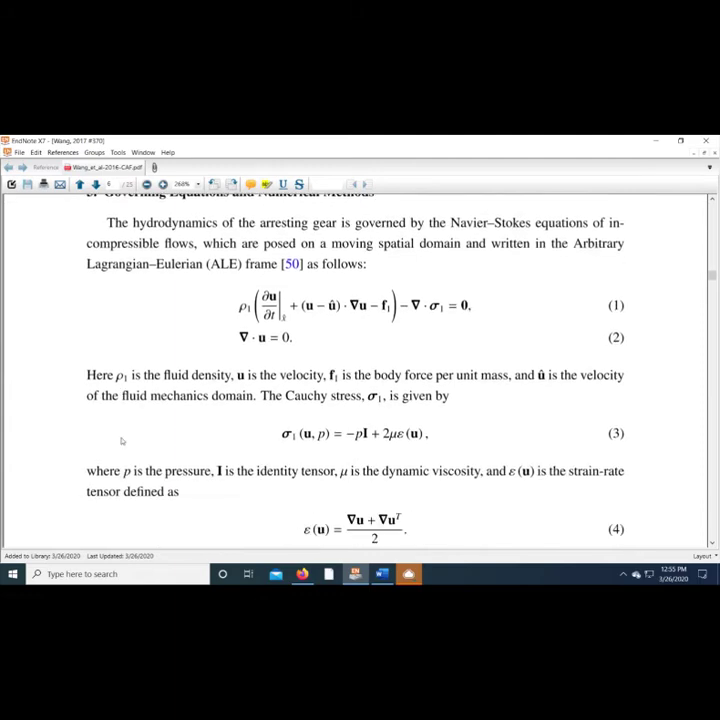
pyautogui.scroll(1, 122, 441)
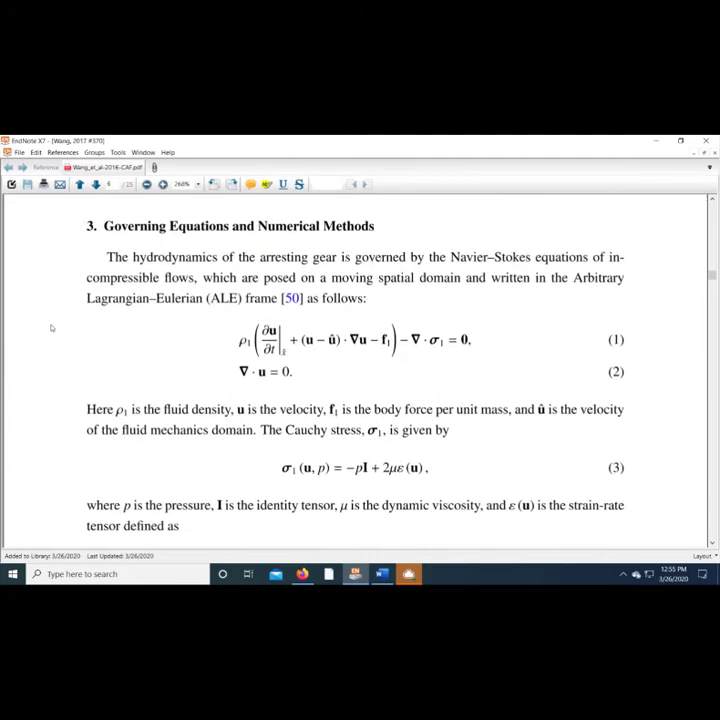
pyautogui.scroll(-8, 58, 345)
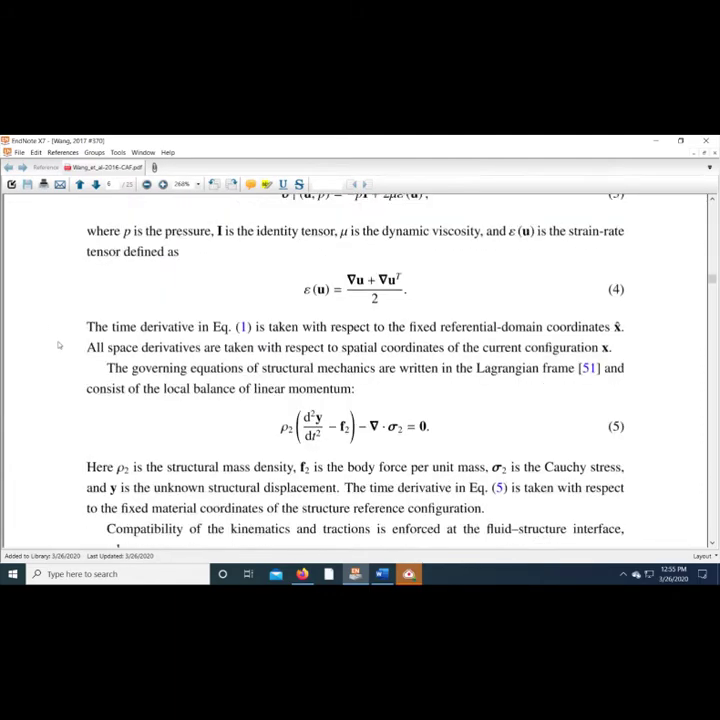
pyautogui.scroll(-12, 58, 345)
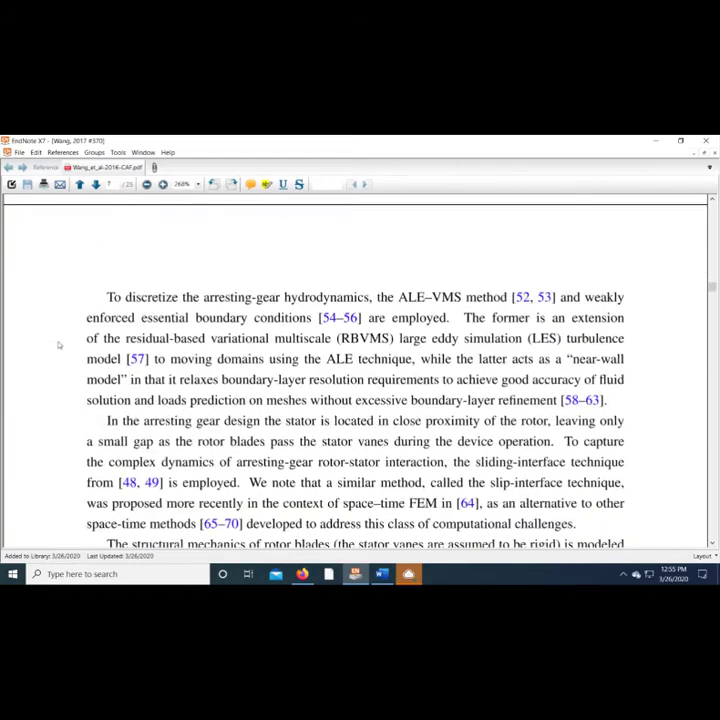
pyautogui.scroll(-12, 58, 345)
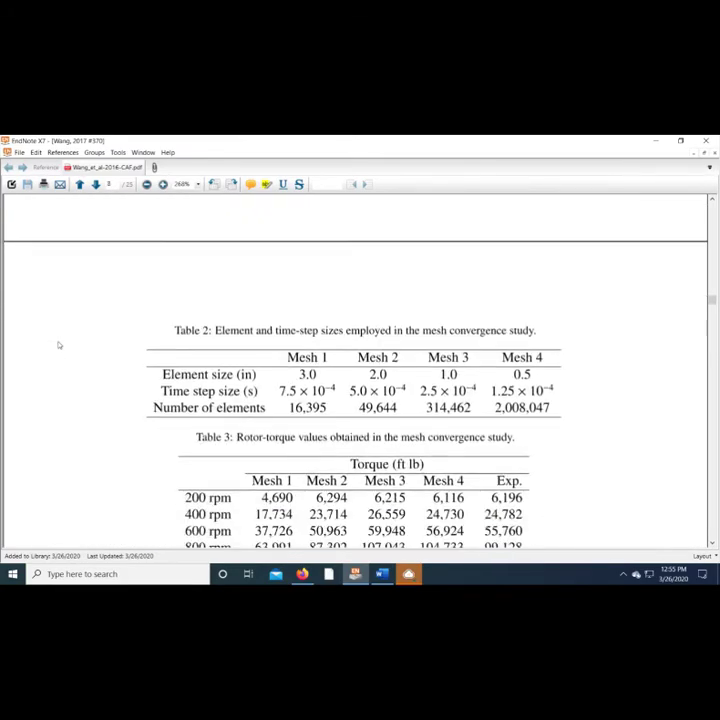
pyautogui.scroll(-12, 58, 345)
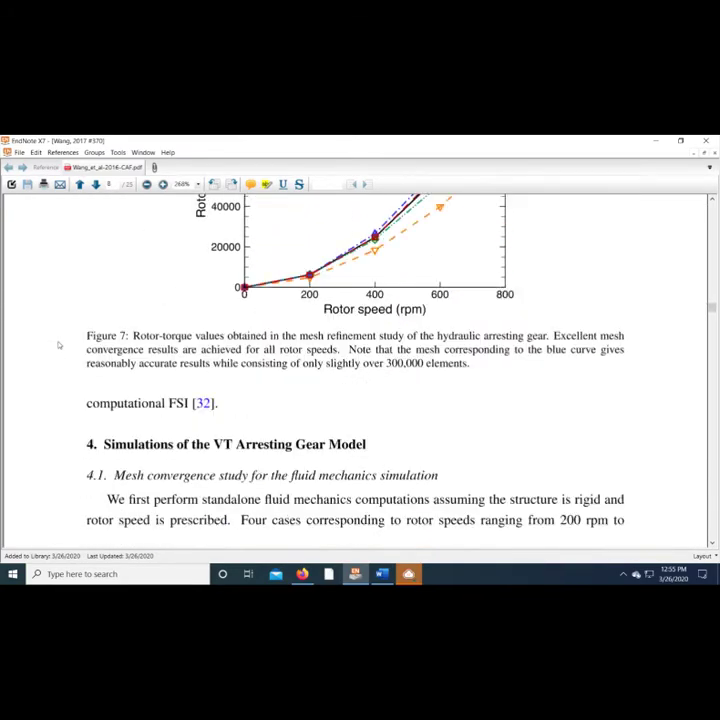
# Step: Look back over the pages preceding section 4 and return to the heading of subsection 4.1 on mesh convergence
pyautogui.scroll(-3, 58, 345)
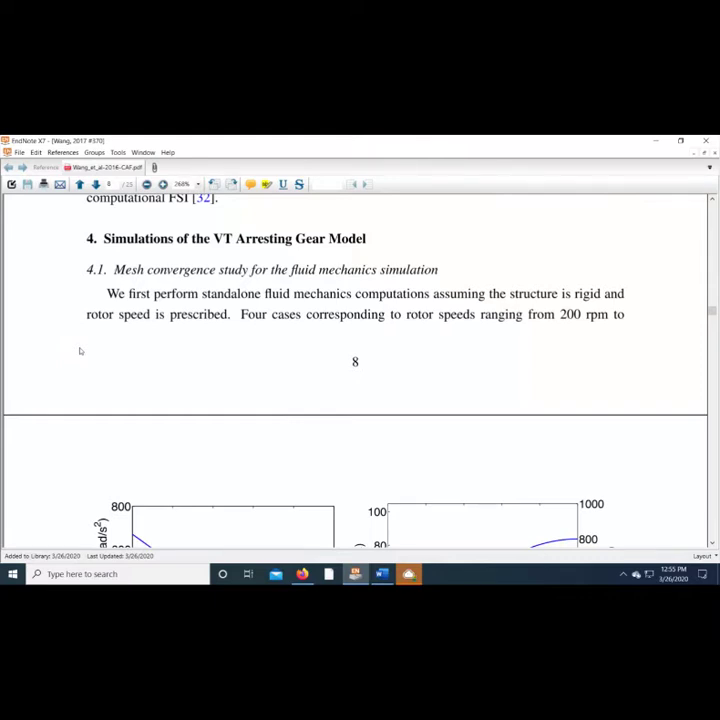
pyautogui.scroll(1, 55, 309)
pyautogui.scroll(10, 55, 309)
pyautogui.scroll(10, 57, 315)
pyautogui.scroll(12, 57, 315)
pyautogui.scroll(-9, 57, 315)
pyautogui.scroll(-12, 57, 315)
pyautogui.scroll(-5, 57, 315)
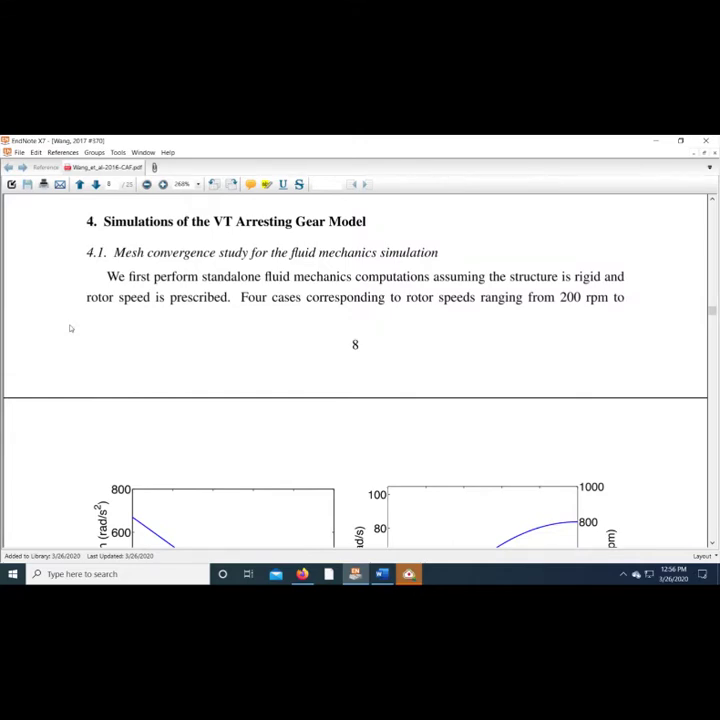
# Step: Read the fluid mesh convergence study, the ramp-up simulation with Figures 8 to 10, and the structural mechanics subsection 4.3
pyautogui.scroll(-6, 70, 328)
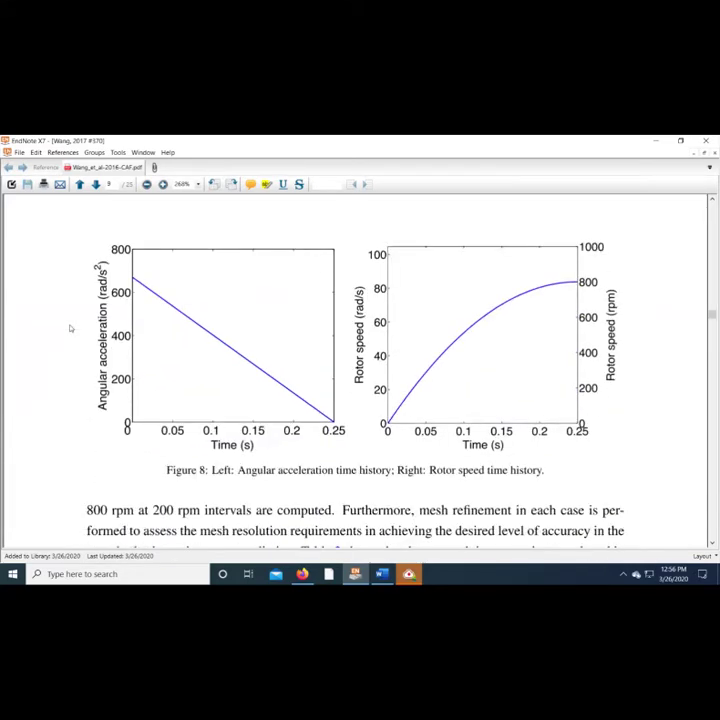
pyautogui.scroll(-8, 70, 328)
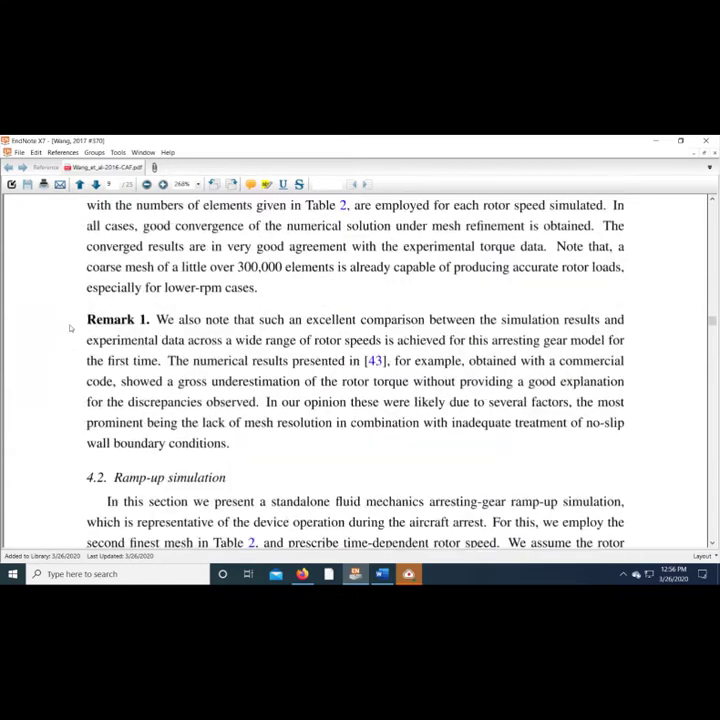
pyautogui.scroll(-8, 70, 328)
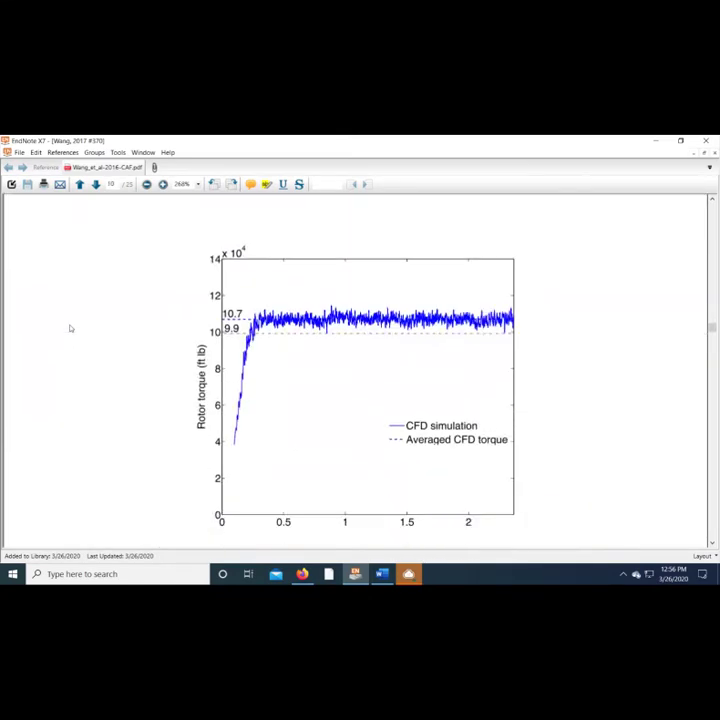
pyautogui.scroll(-8, 70, 328)
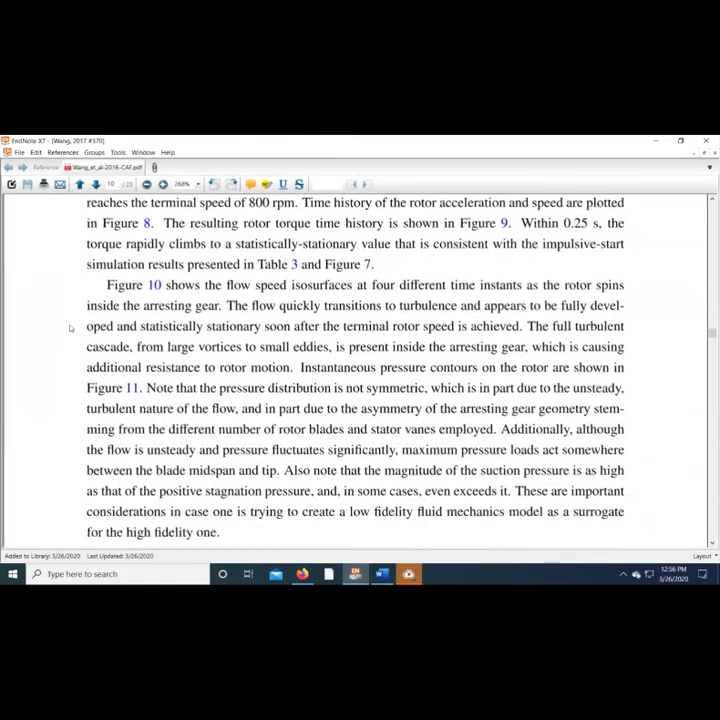
pyautogui.scroll(-8, 70, 328)
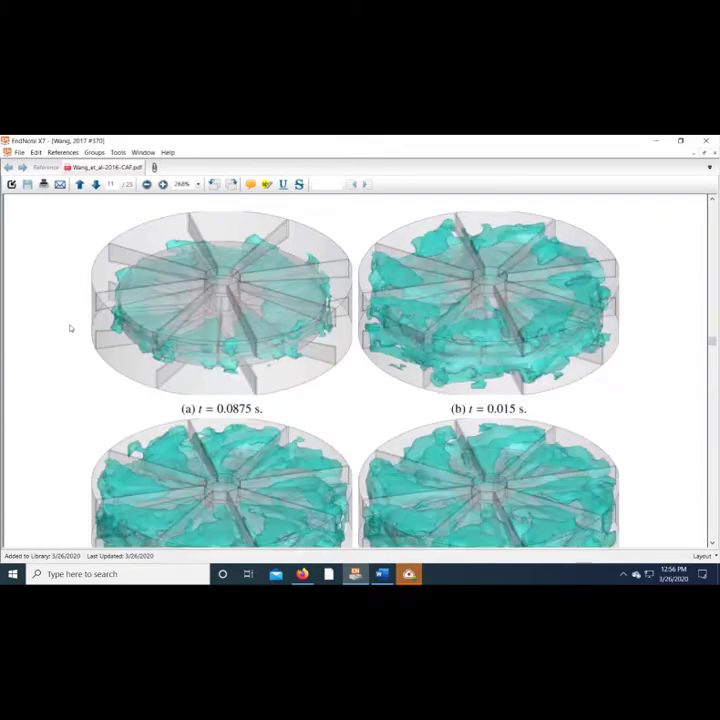
pyautogui.scroll(-8, 70, 328)
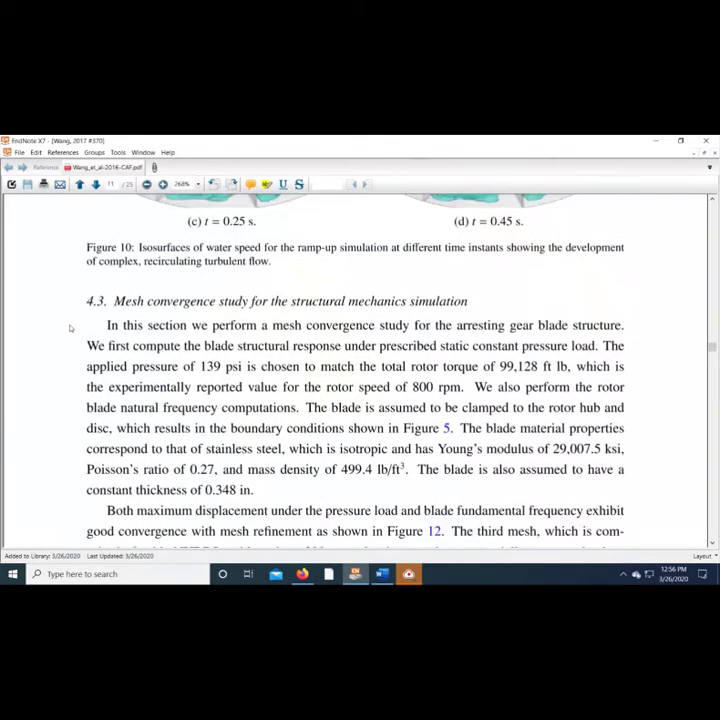
pyautogui.scroll(-4, 70, 328)
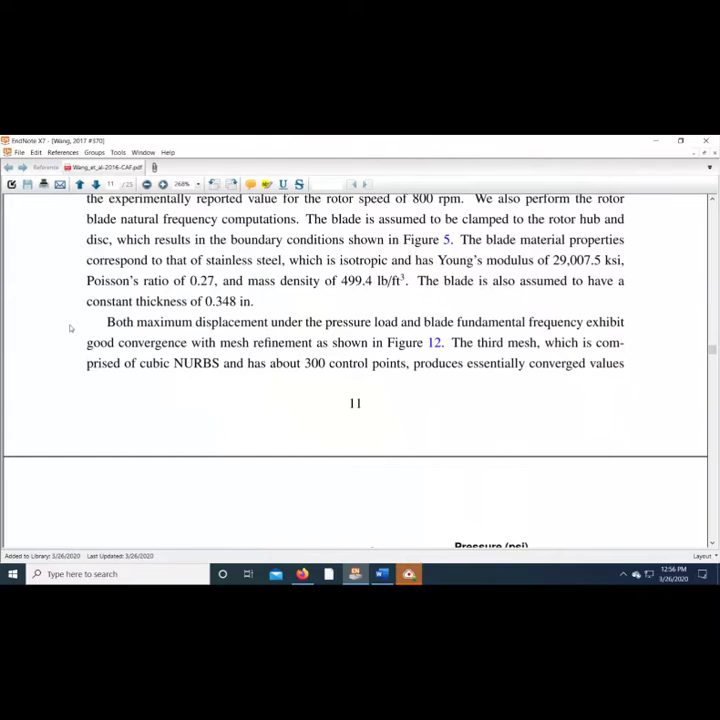
# Step: Examine Figures 11 to 16 and the text on blade displacement and the FSI simulations
pyautogui.scroll(-15, 70, 328)
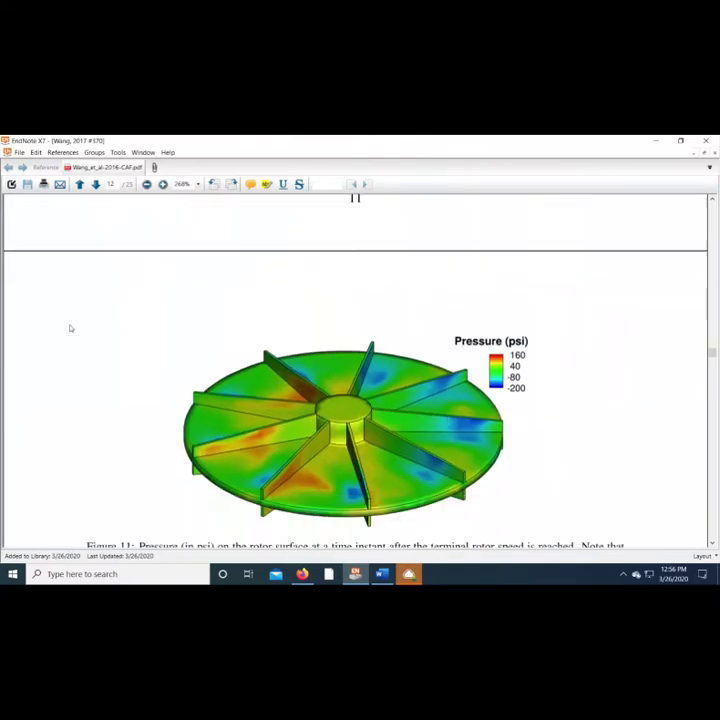
pyautogui.scroll(-10, 70, 328)
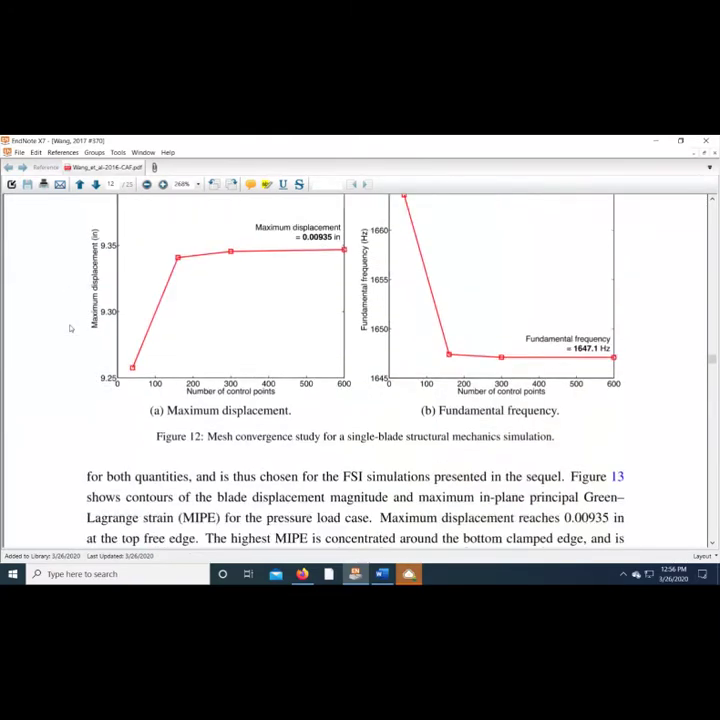
pyautogui.scroll(-8, 70, 328)
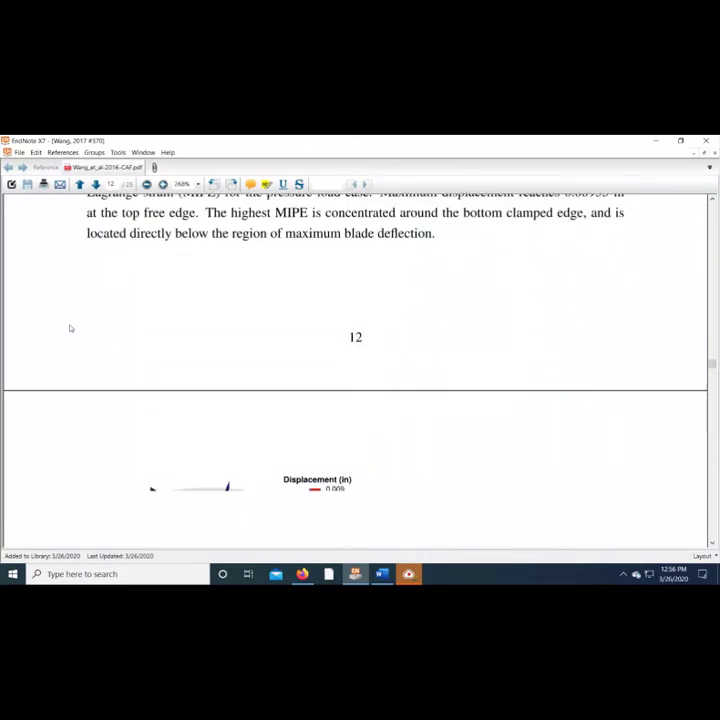
pyautogui.scroll(-10, 70, 328)
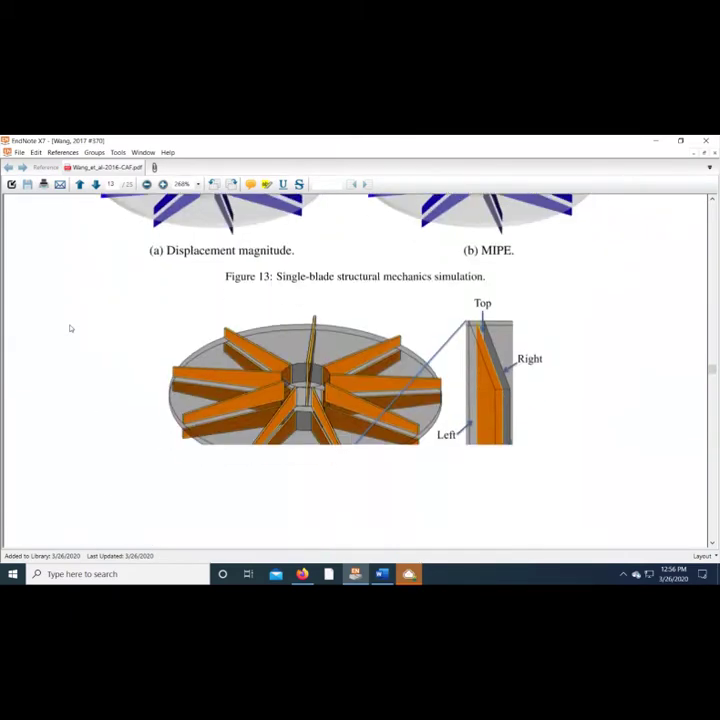
pyautogui.scroll(-10, 70, 328)
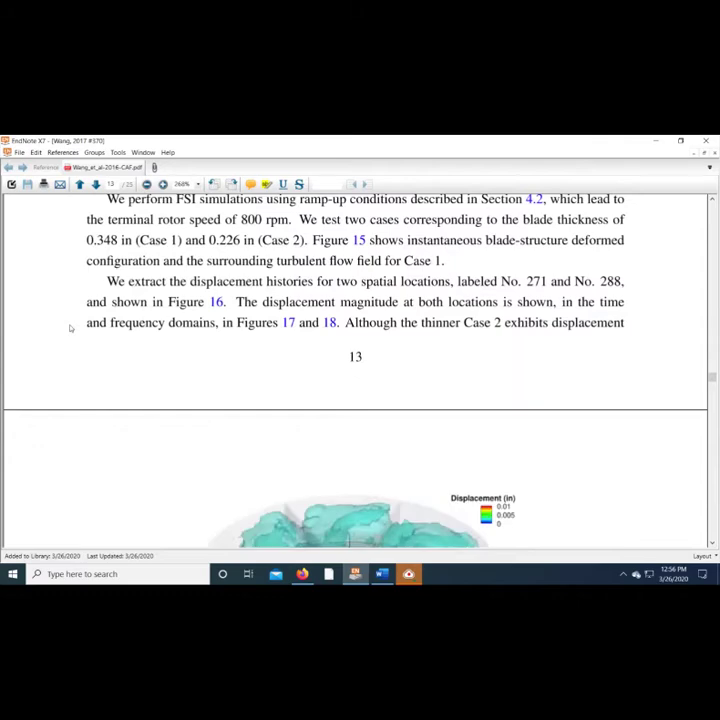
pyautogui.scroll(-10, 70, 328)
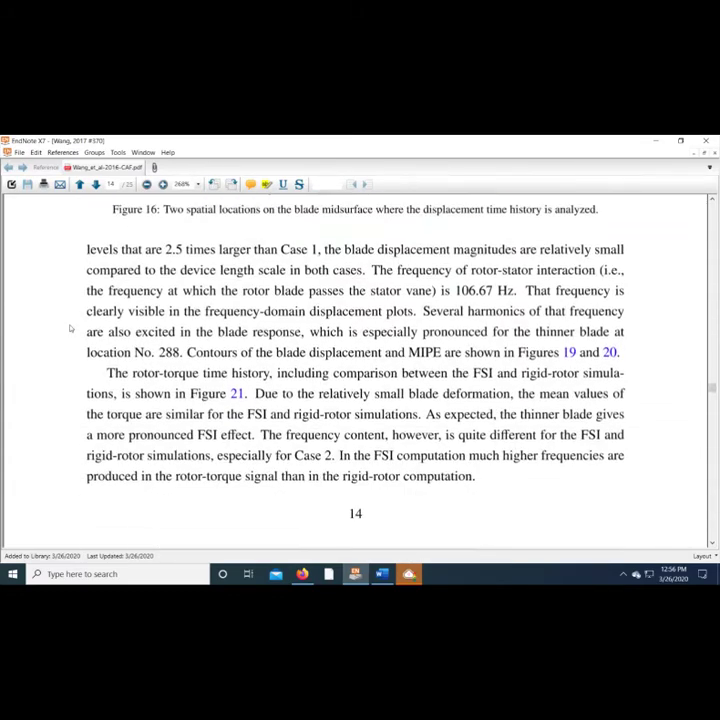
# Step: Examine the blade displacement plots and contours in Figures 17 to 20 and read the paper's conclusion
pyautogui.scroll(-3, 70, 328)
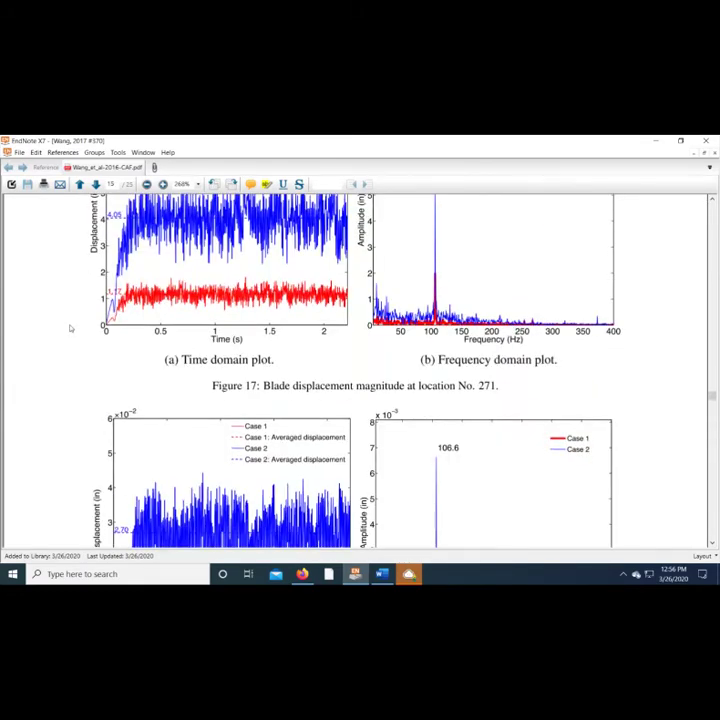
pyautogui.scroll(3, 70, 328)
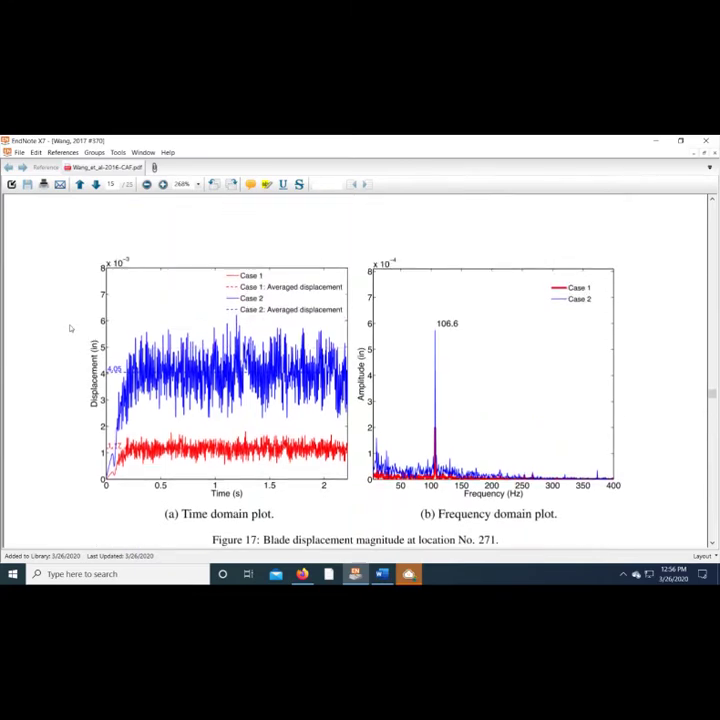
pyautogui.scroll(-11, 70, 328)
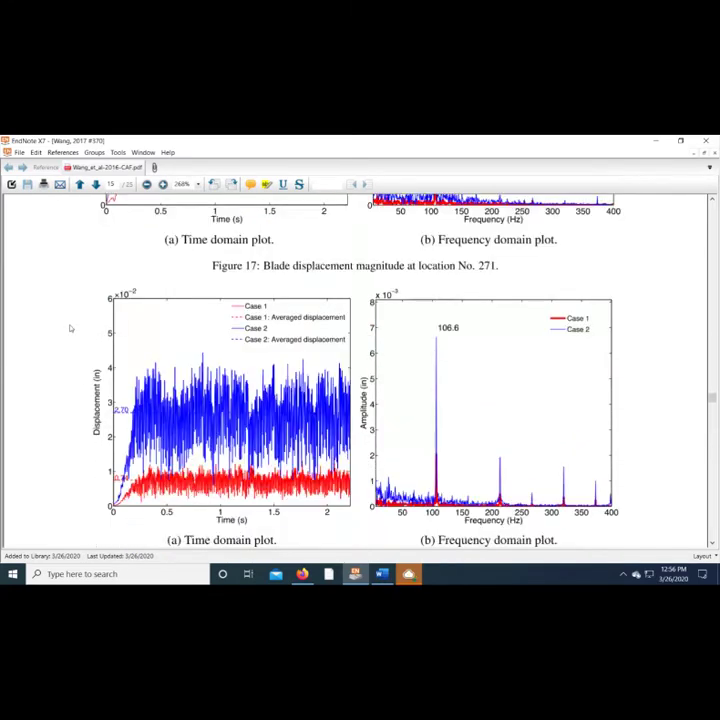
pyautogui.scroll(-15, 70, 328)
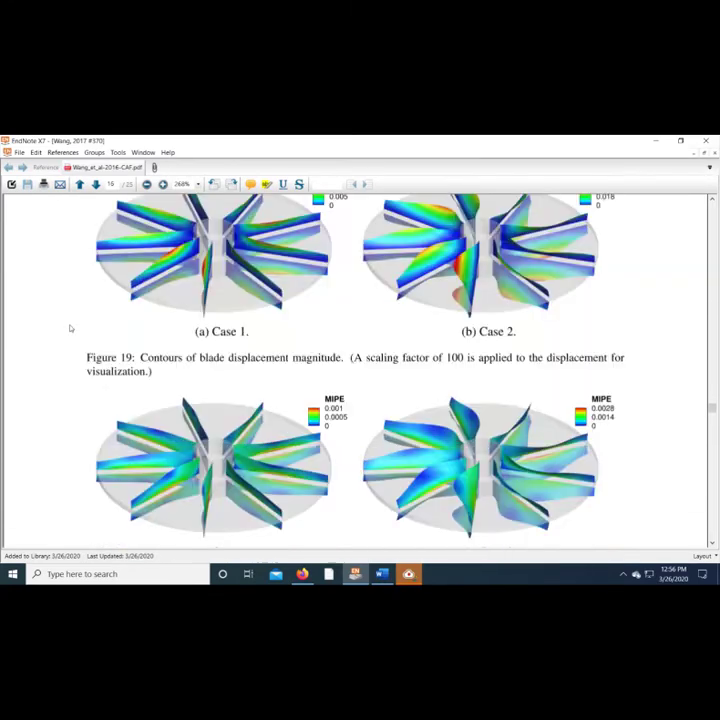
pyautogui.scroll(-12, 70, 328)
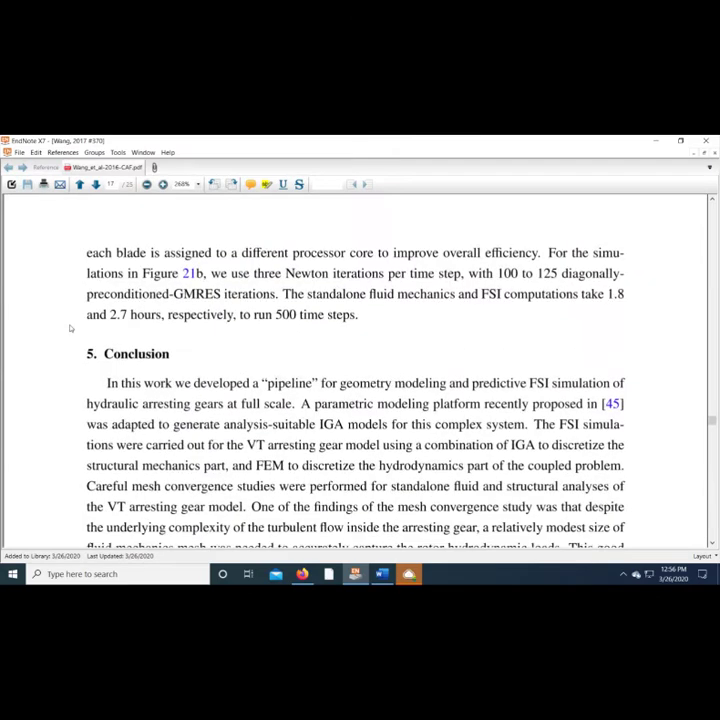
pyautogui.scroll(-2, 70, 328)
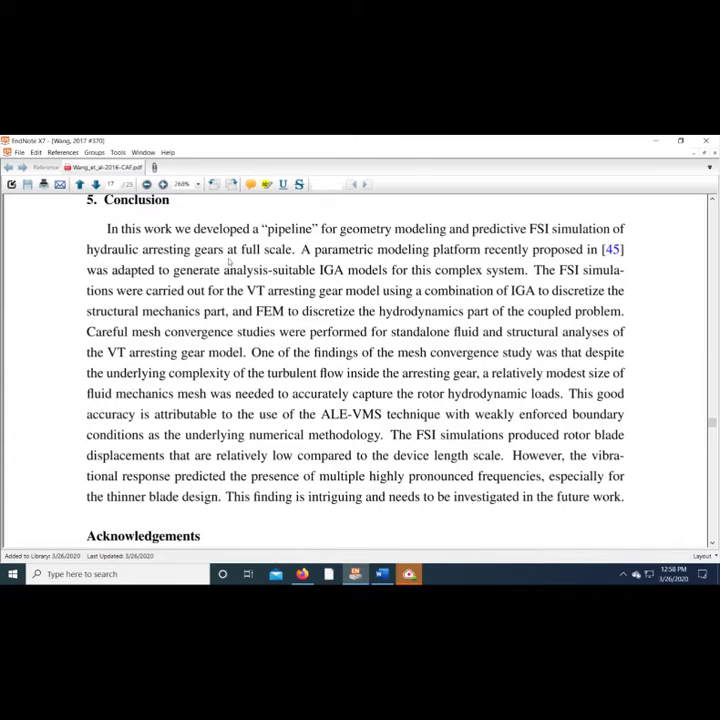
# Step: Close the arresting gear reference with its changes saved and expand the My Groups set in the library
pyautogui.click(11, 183)
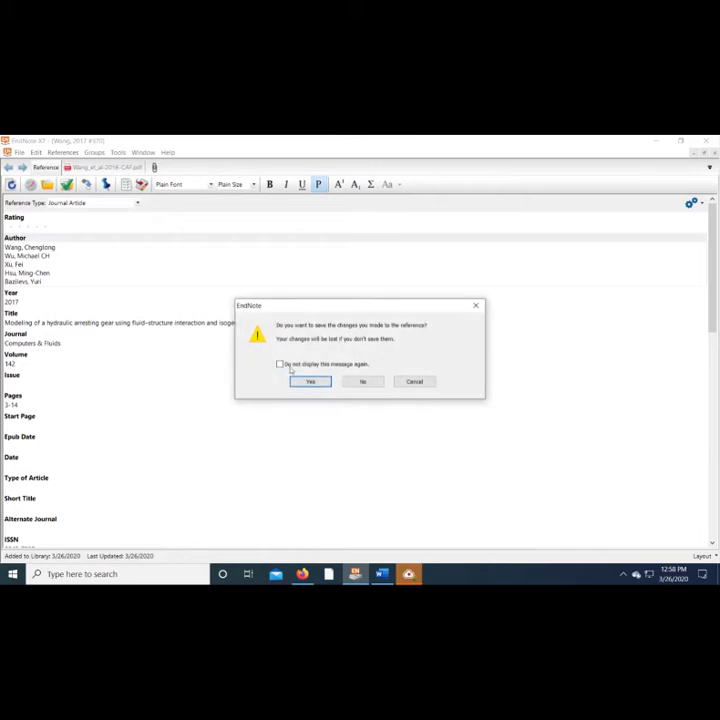
pyautogui.click(304, 381)
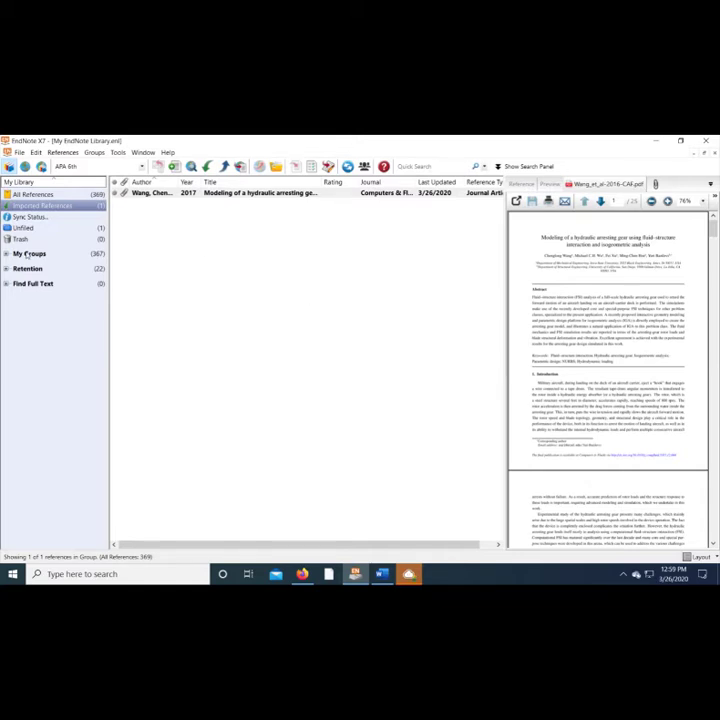
pyautogui.click(6, 254)
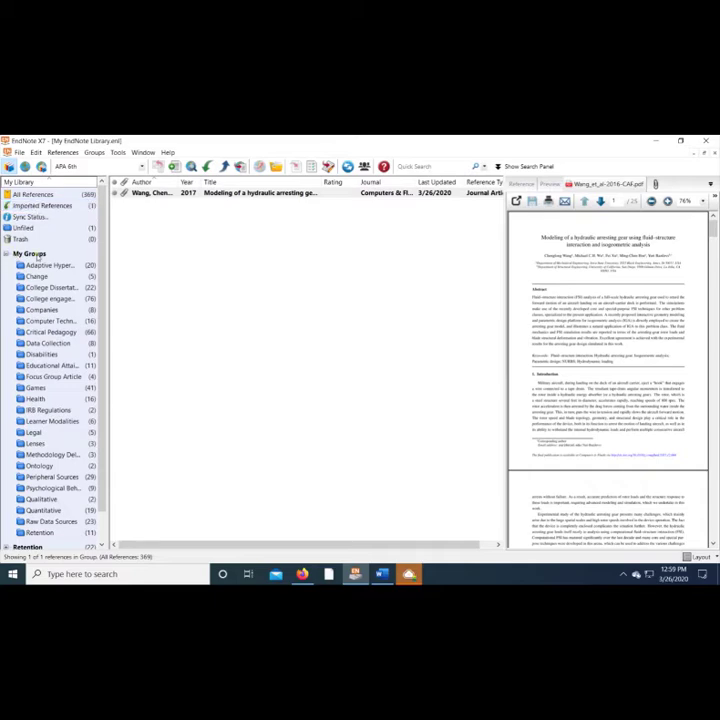
# Step: Create a group named "Hydraulic Gear" in the My Groups set
pyautogui.click(36, 254)
pyautogui.rightClick(38, 255)
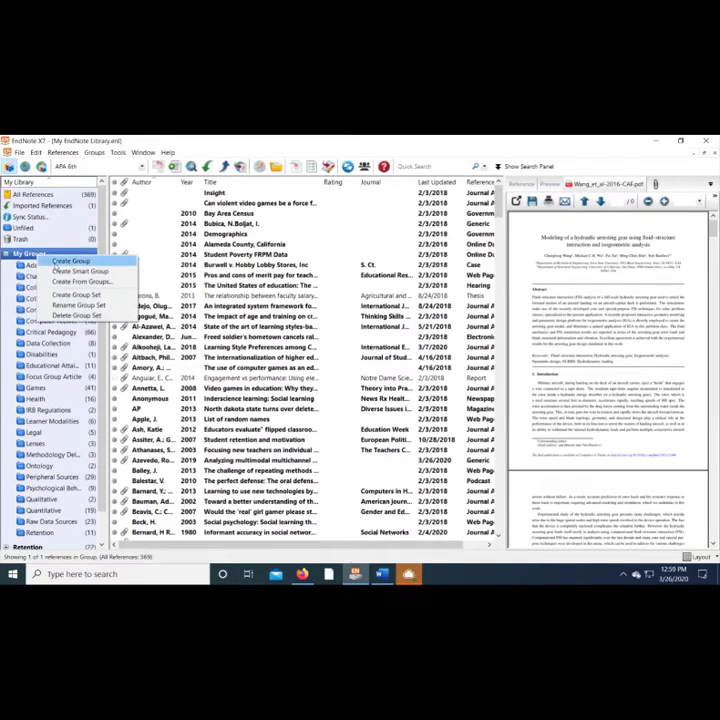
pyautogui.click(70, 261)
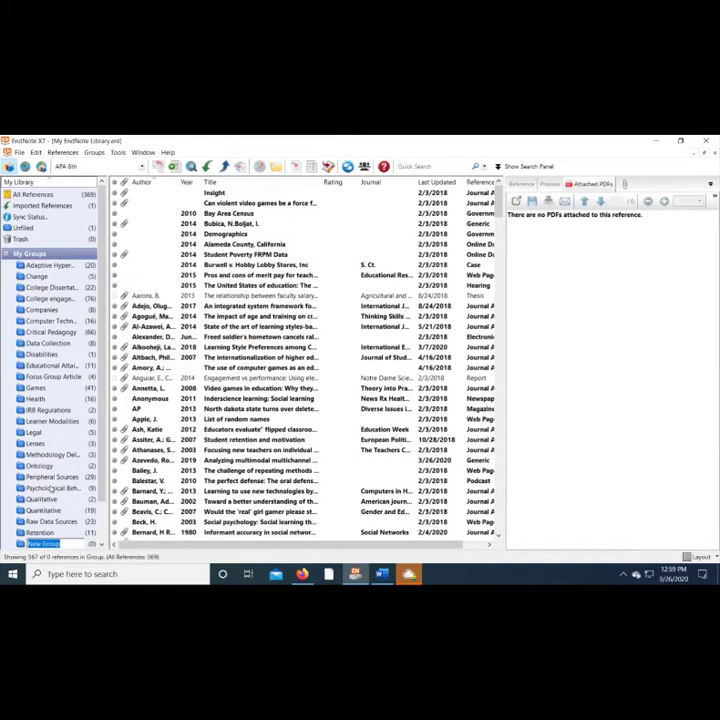
pyautogui.write('Hydraulic Gear')
pyautogui.press('Return')
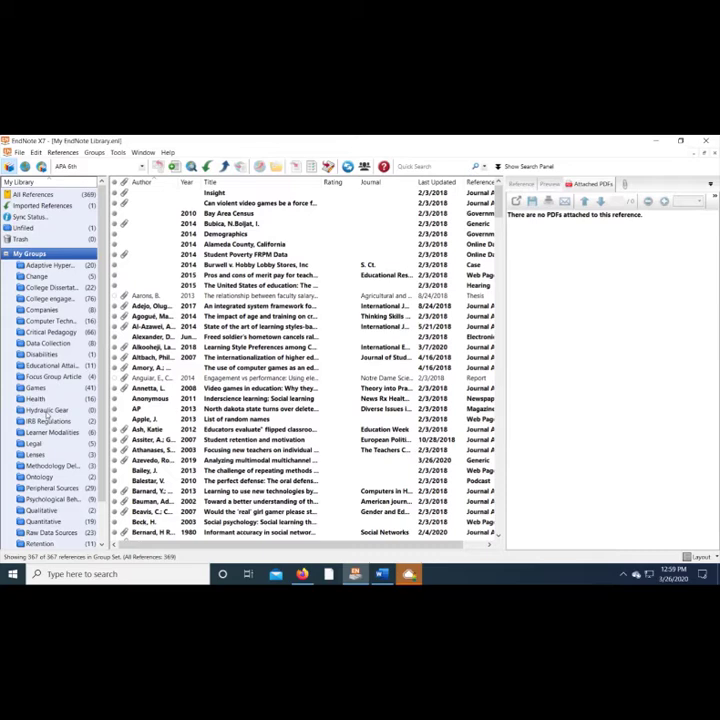
# Step: File the unfiled 2017 hydraulic arresting gear reference in the Hydraulic Gear group and display that group's contents
pyautogui.click(32, 228)
pyautogui.click(173, 194)
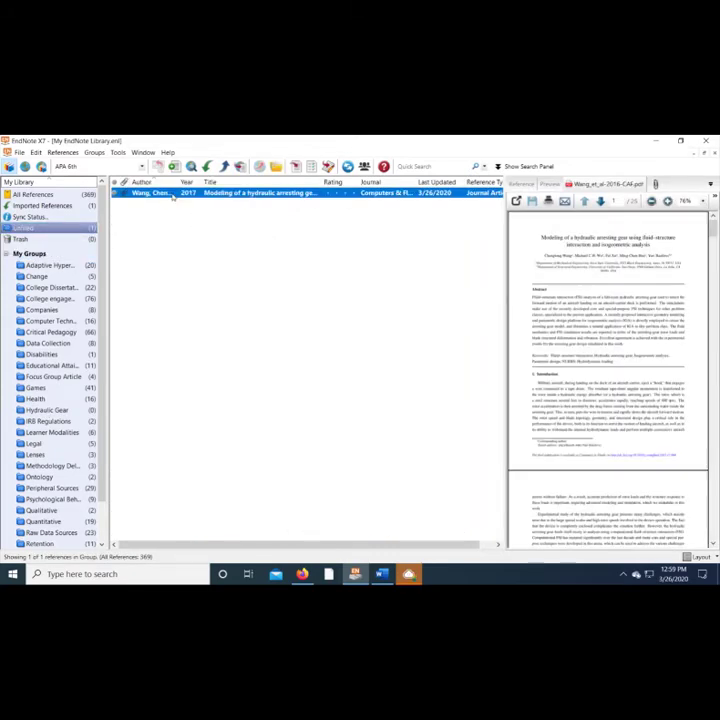
pyautogui.moveTo(70, 402); pyautogui.dragTo(55, 411)
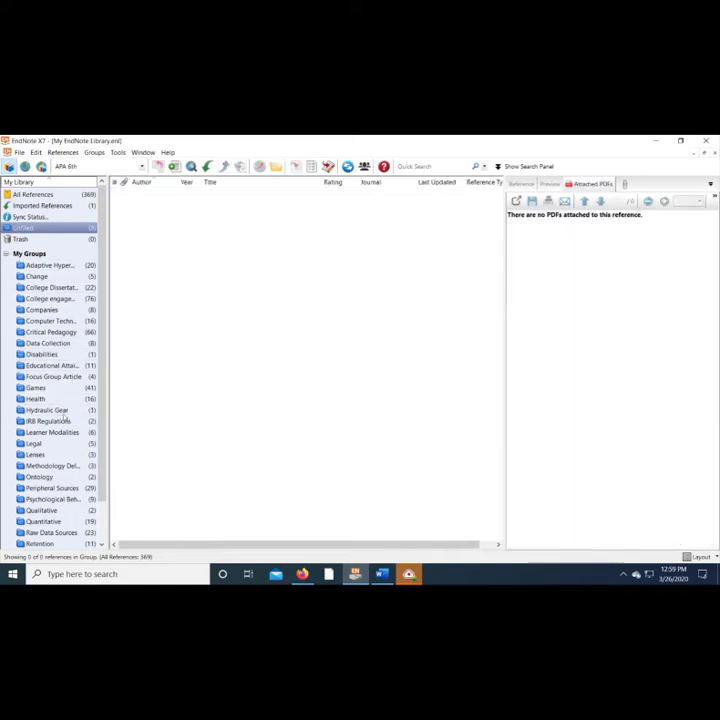
pyautogui.click(53, 410)
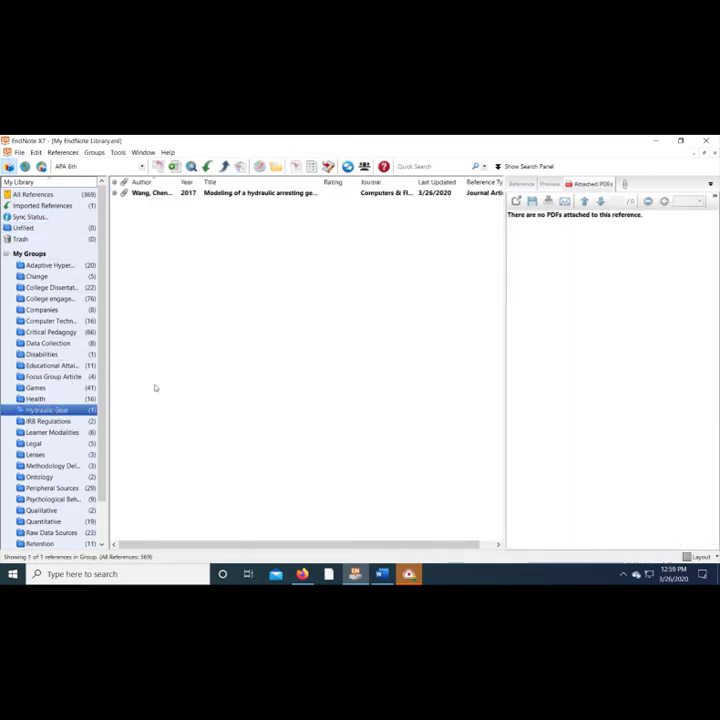
# Step: Review the references in the adaptive hypermedia and college engagement groups, and return to the Hydraulic Gear group
pyautogui.click(48, 265)
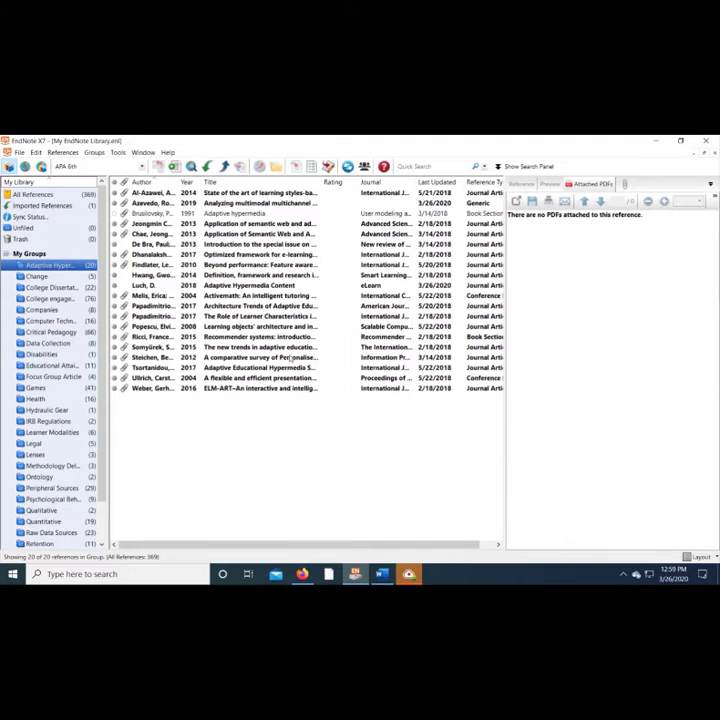
pyautogui.click(40, 299)
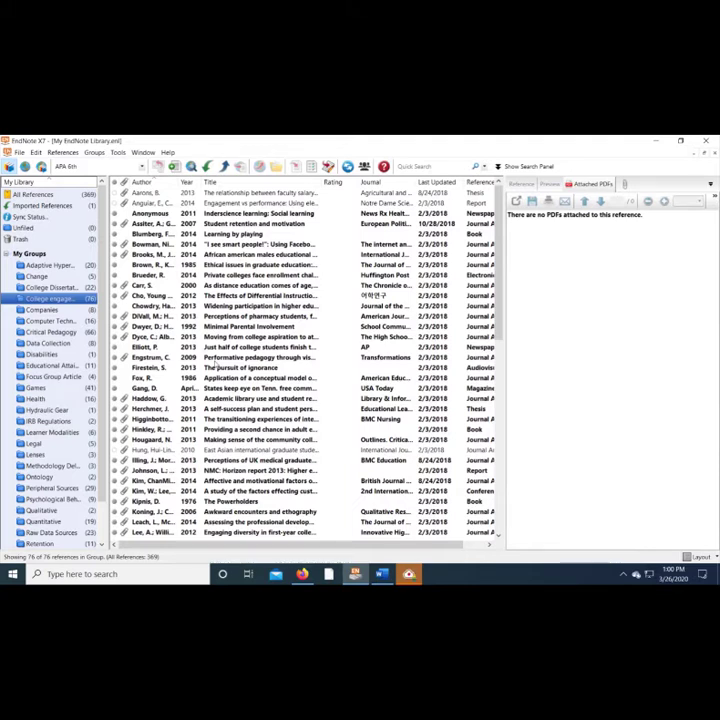
pyautogui.click(48, 420)
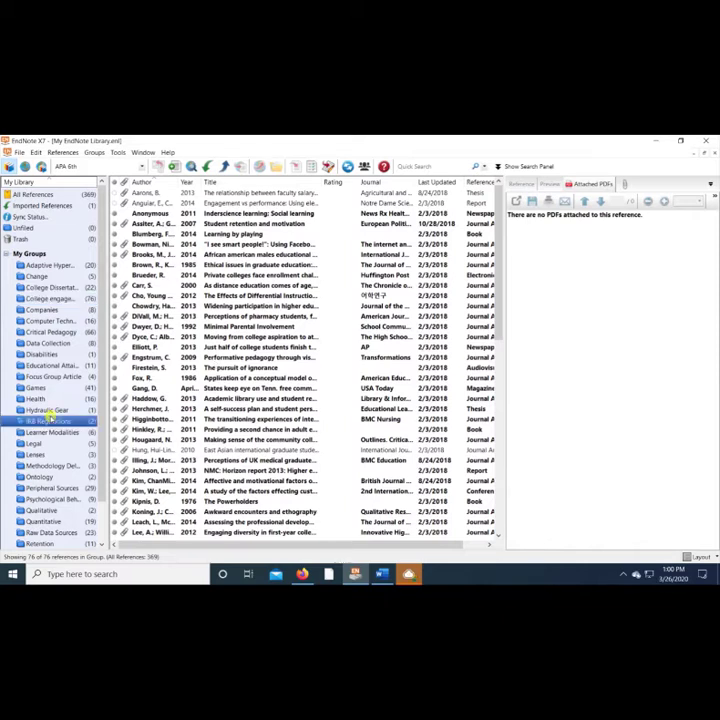
pyautogui.click(48, 411)
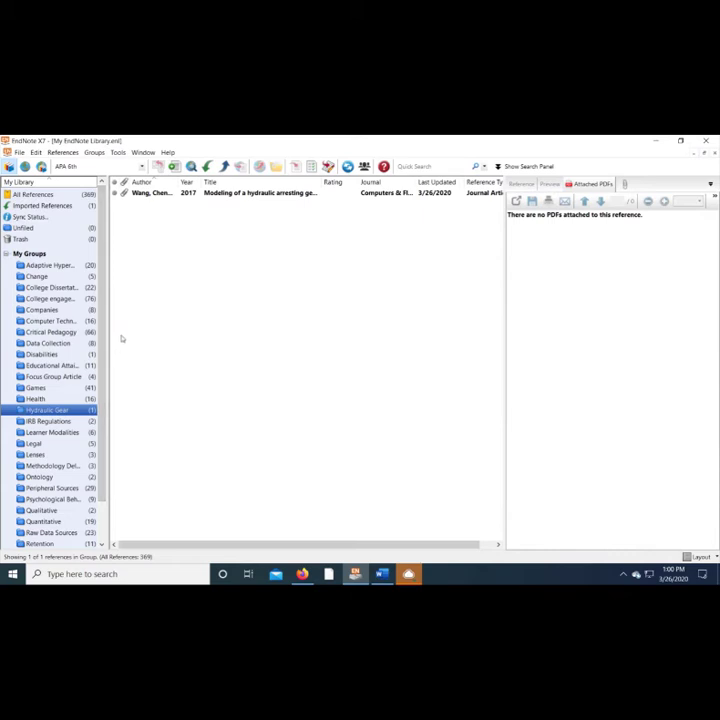
# Step: Open the attached Gamification E-learn.pdf of the 2017 "Optimized framework for e-learning" reference in the adaptive hypermedia group for full-size reading
pyautogui.click(42, 265)
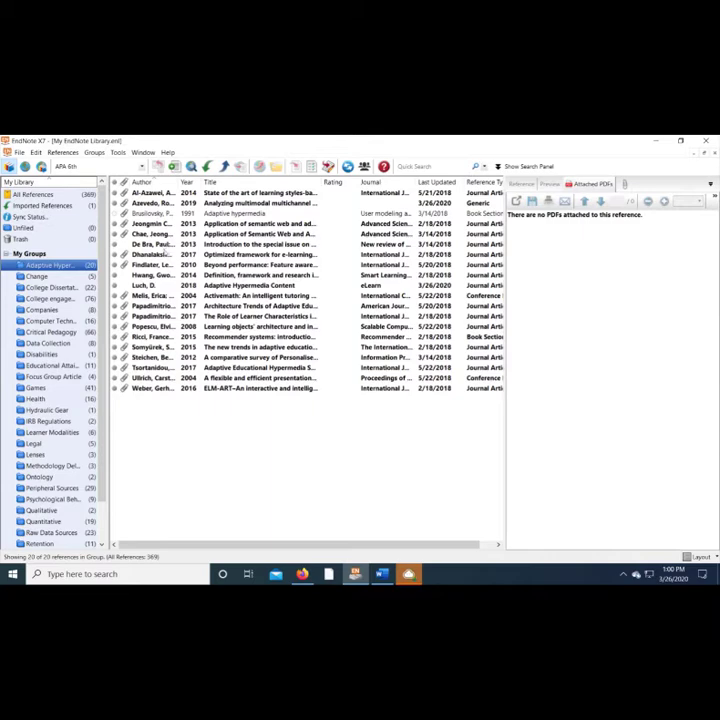
pyautogui.click(166, 256)
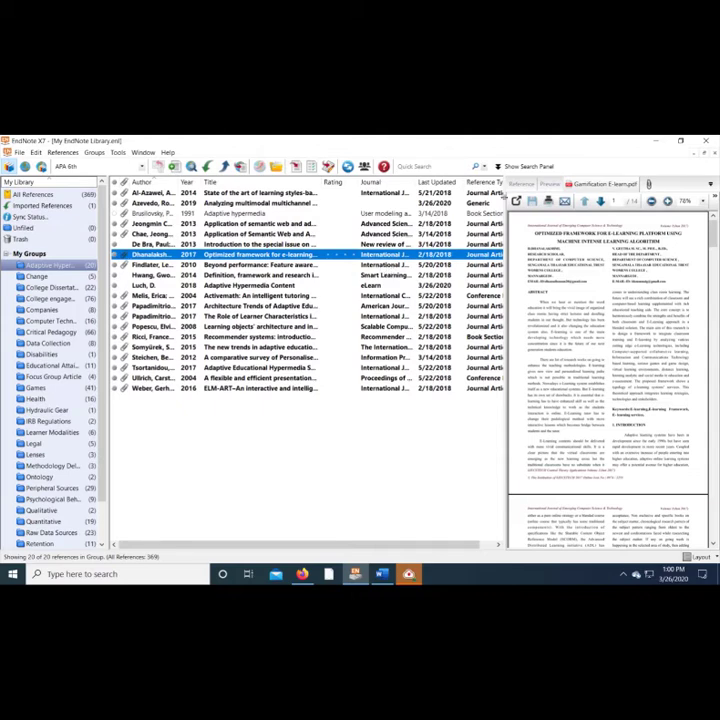
pyautogui.click(515, 203)
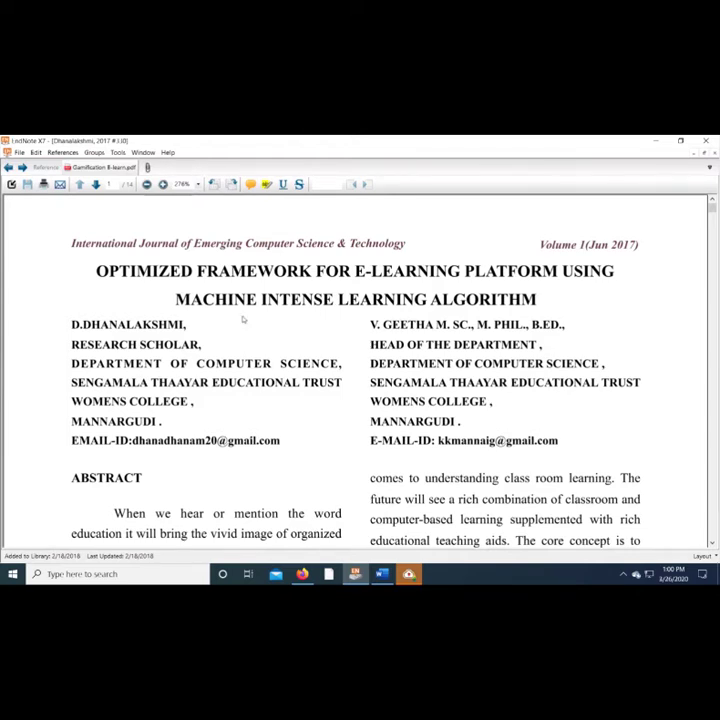
# Step: Read the e-learning framework paper's abstract, introduction and opening of the Related Work section on its first two pages
pyautogui.scroll(-3, 124, 332)
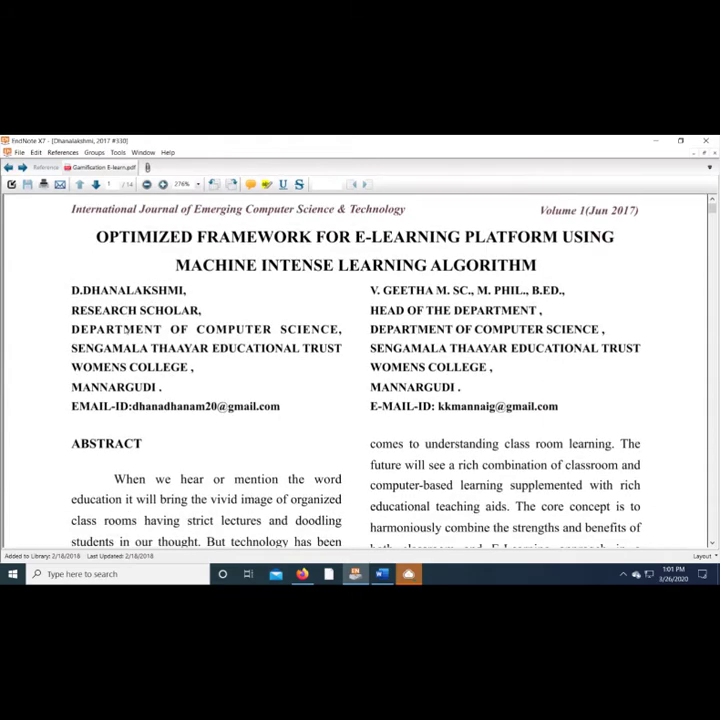
pyautogui.scroll(-10, 124, 332)
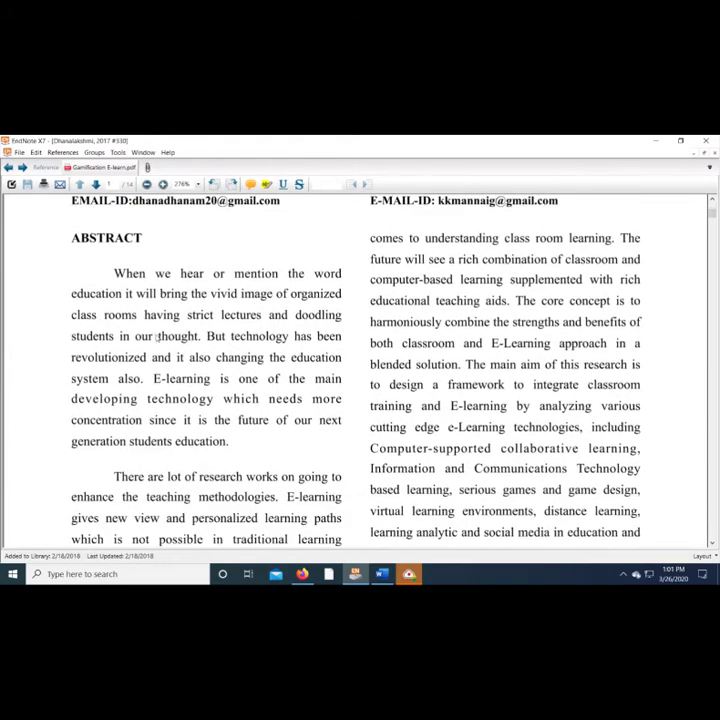
pyautogui.scroll(-17, 228, 377)
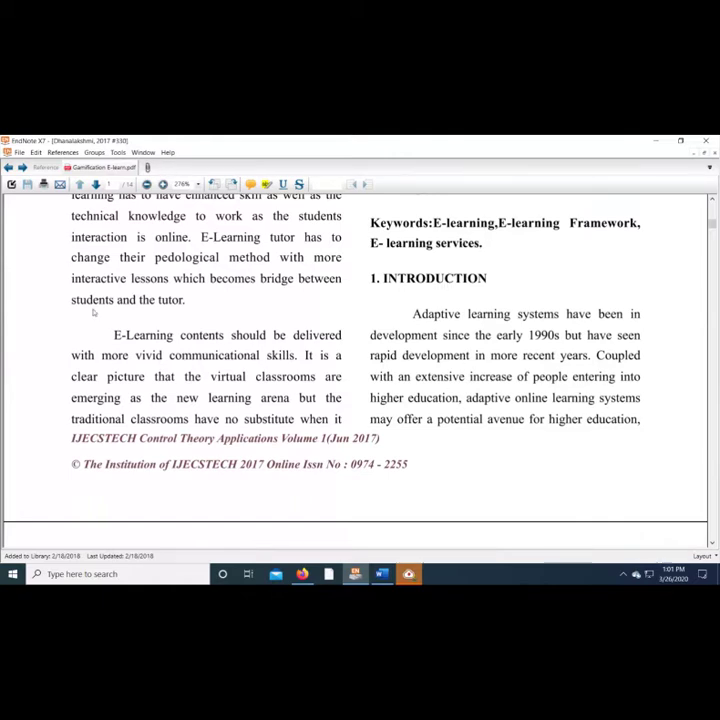
pyautogui.scroll(-7, 92, 311)
pyautogui.scroll(-15, 92, 311)
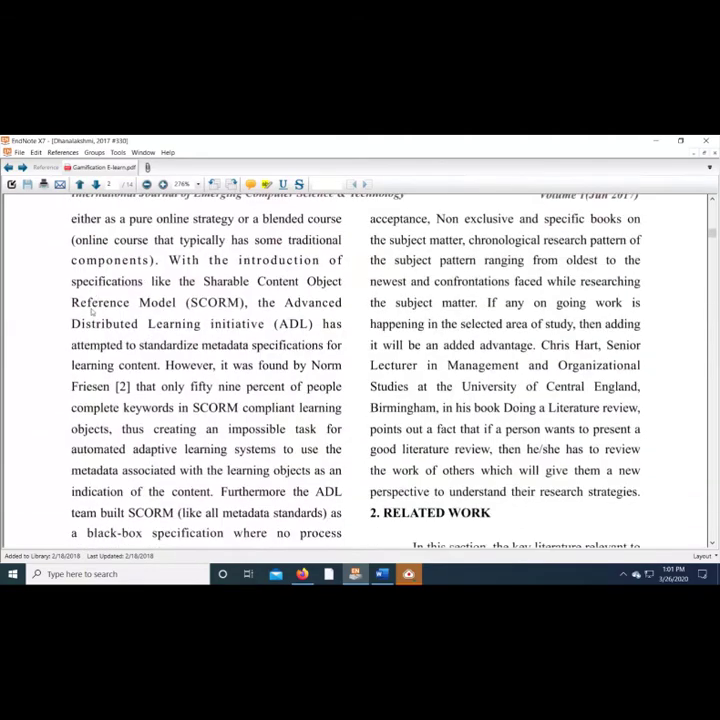
pyautogui.scroll(-7, 118, 316)
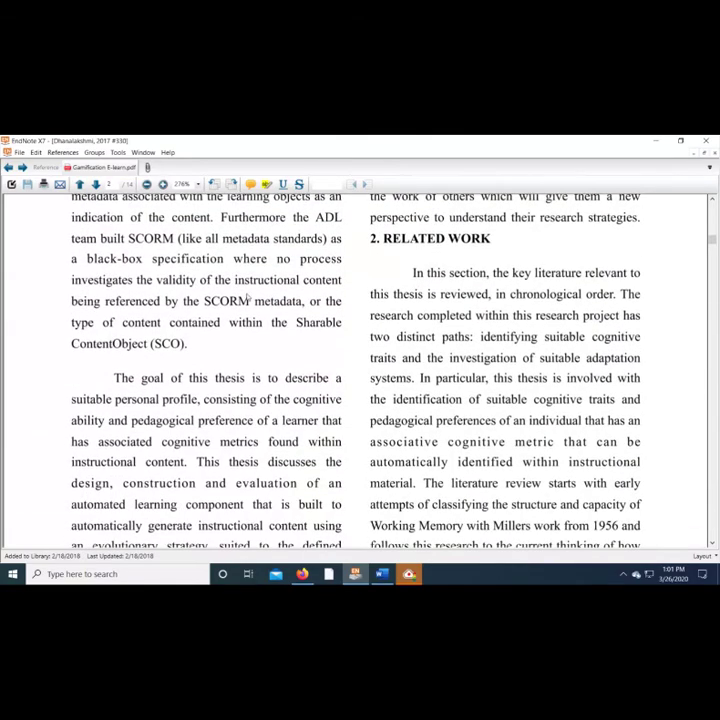
pyautogui.scroll(12, 247, 316)
pyautogui.scroll(-2, 296, 353)
pyautogui.scroll(-7, 374, 373)
pyautogui.scroll(-5, 416, 340)
pyautogui.scroll(-8, 426, 342)
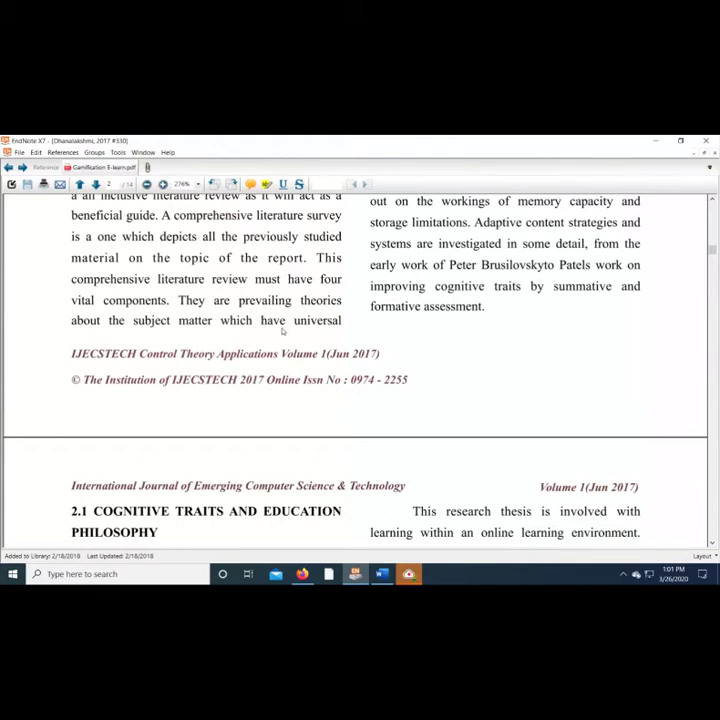
# Step: Read section 2.1 on cognitive traits and education philosophy and section 2.2 on content adaptation through page 6
pyautogui.scroll(-8, 283, 333)
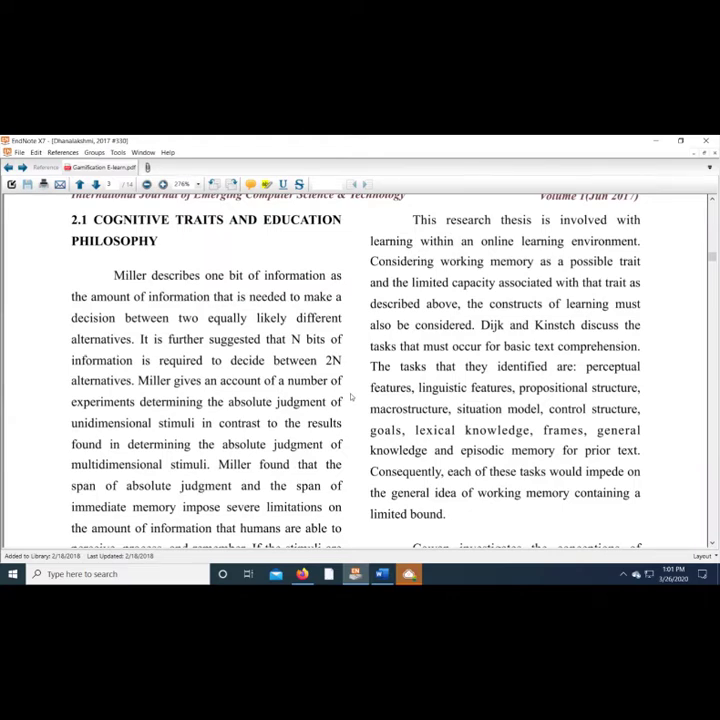
pyautogui.scroll(-10, 350, 397)
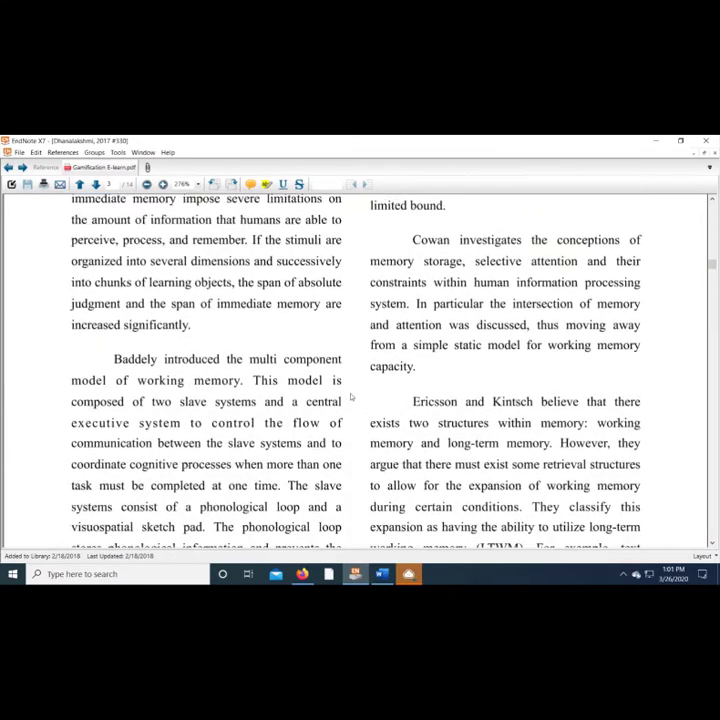
pyautogui.scroll(-10, 350, 397)
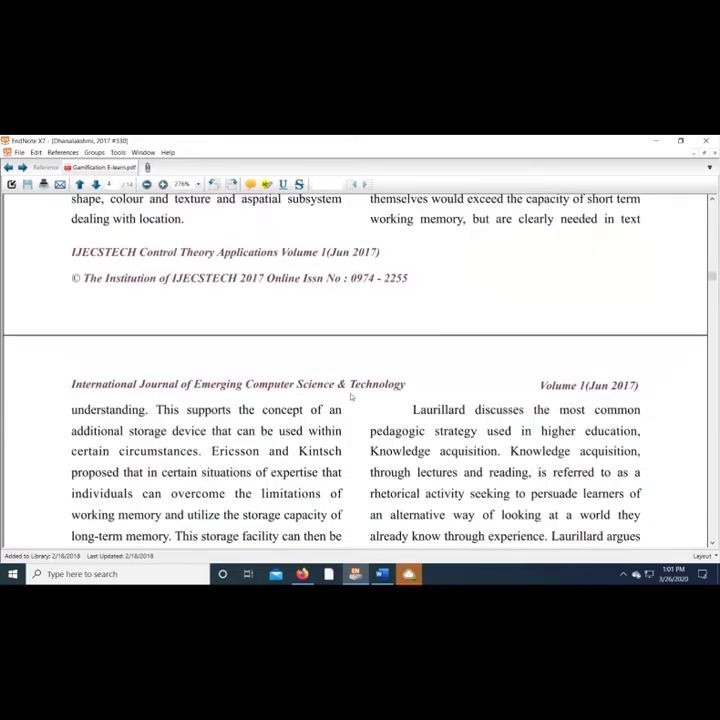
pyautogui.scroll(-10, 350, 397)
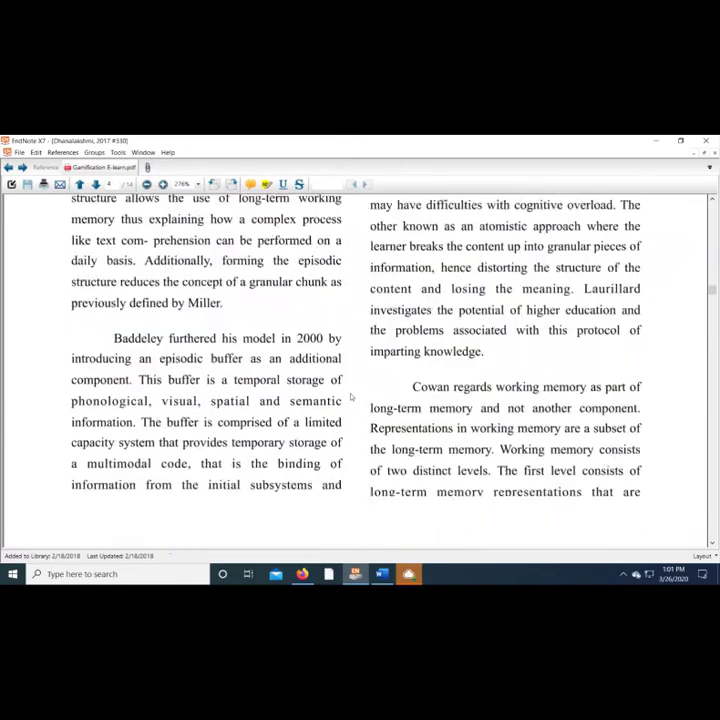
pyautogui.scroll(-10, 350, 397)
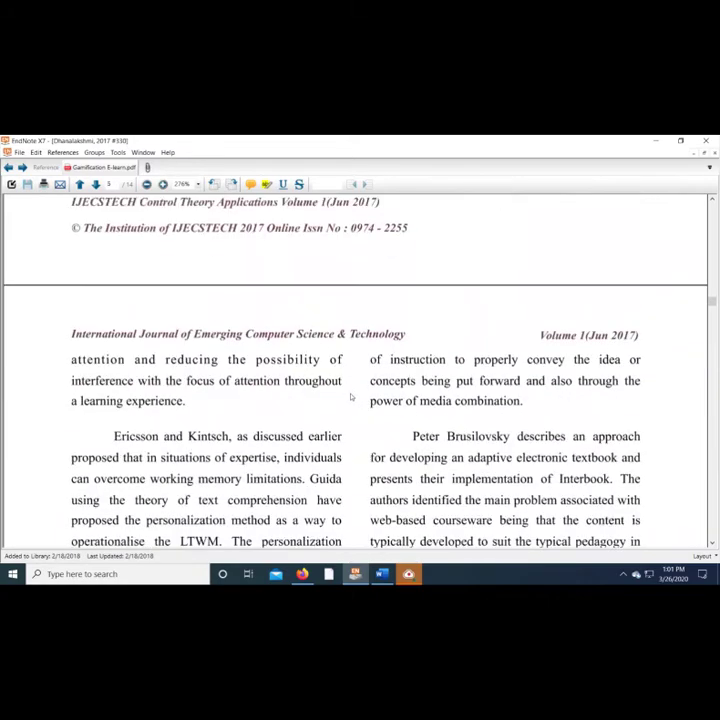
pyautogui.scroll(-10, 350, 397)
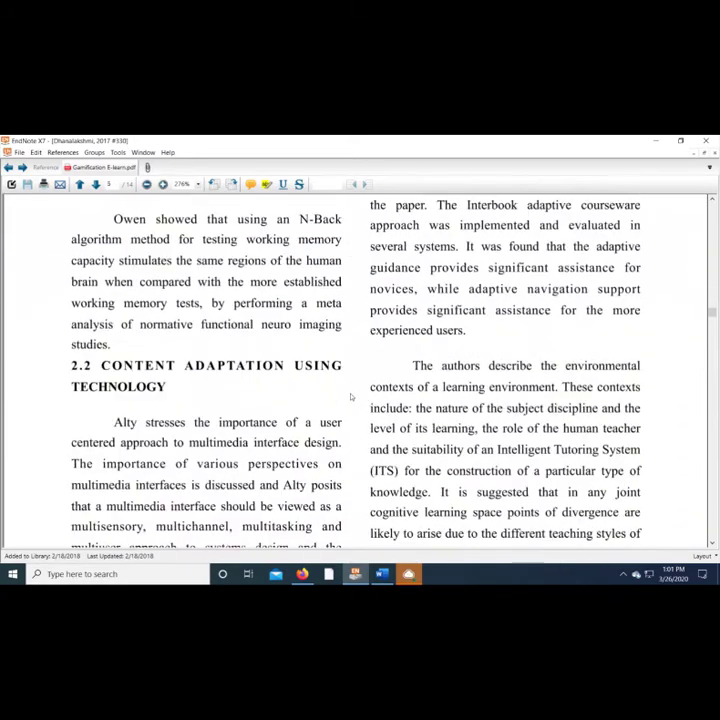
pyautogui.scroll(-10, 350, 397)
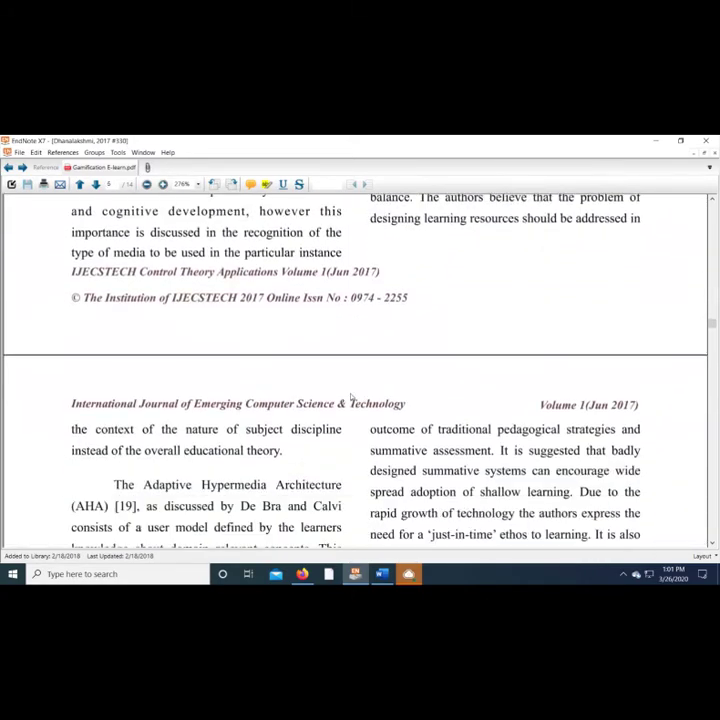
pyautogui.scroll(-3, 350, 397)
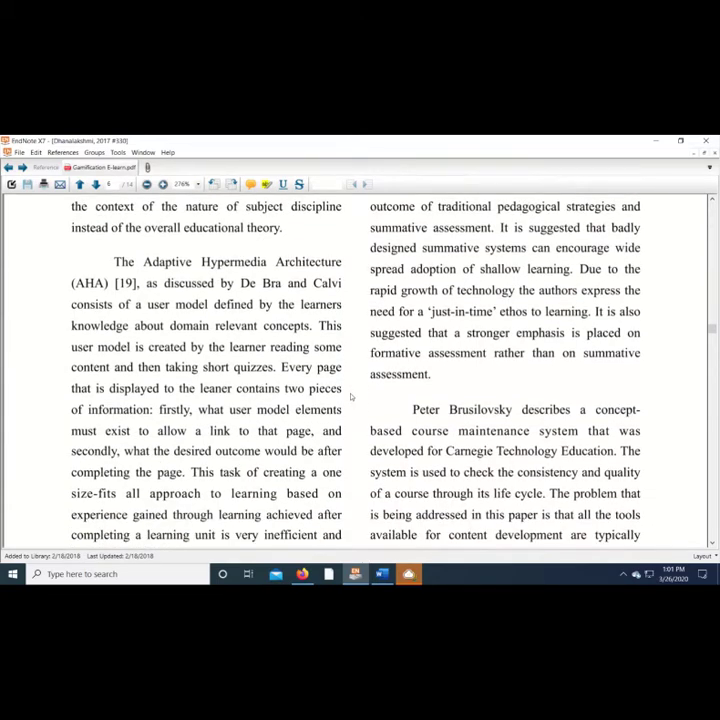
pyautogui.scroll(-10, 350, 397)
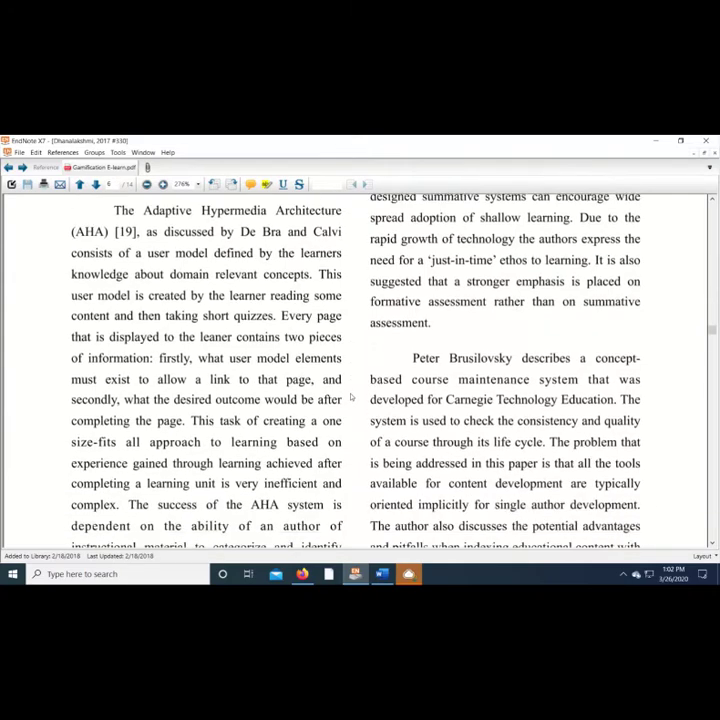
pyautogui.scroll(-10, 347, 397)
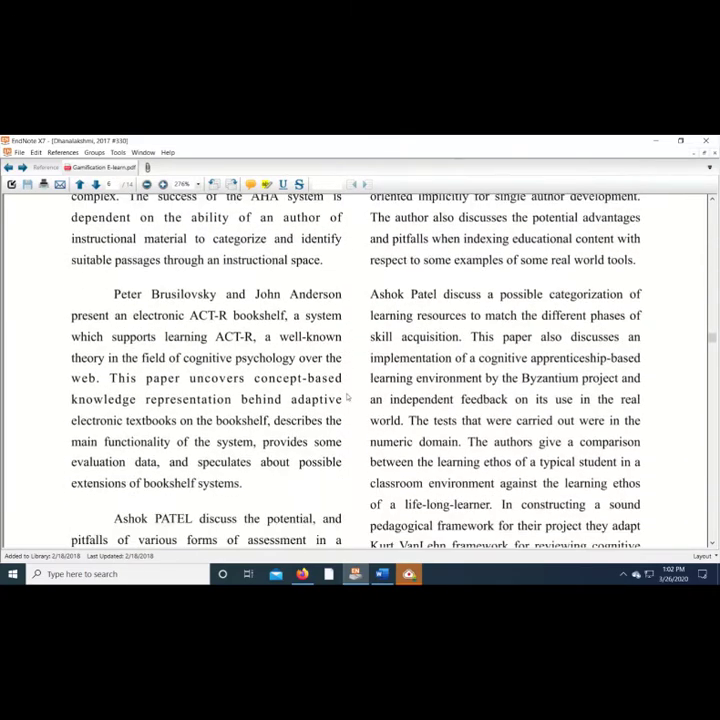
pyautogui.scroll(-10, 347, 397)
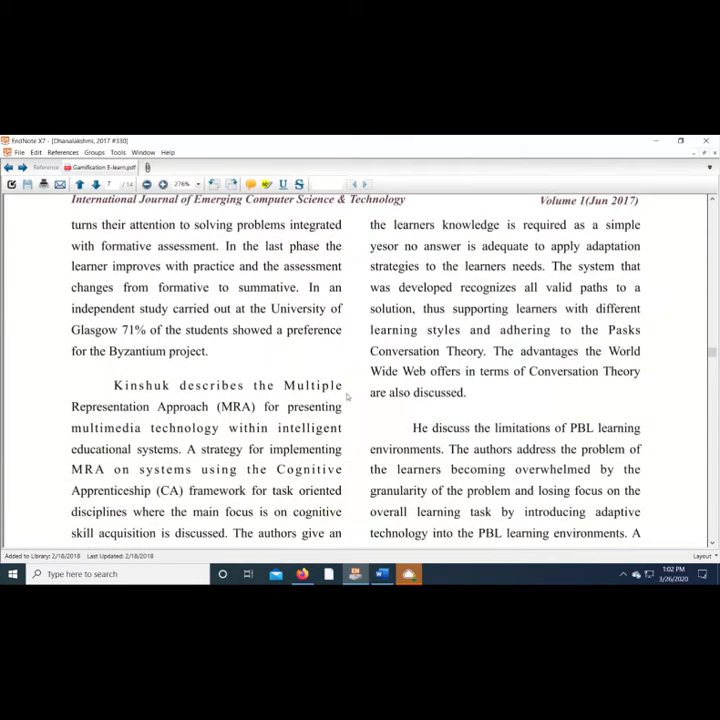
# Step: Examine page 7's discussion of the Multiple Representation Approach, the limits of PBL environments and Adaptive Hypermedia Systems
pyautogui.scroll(-6, 347, 397)
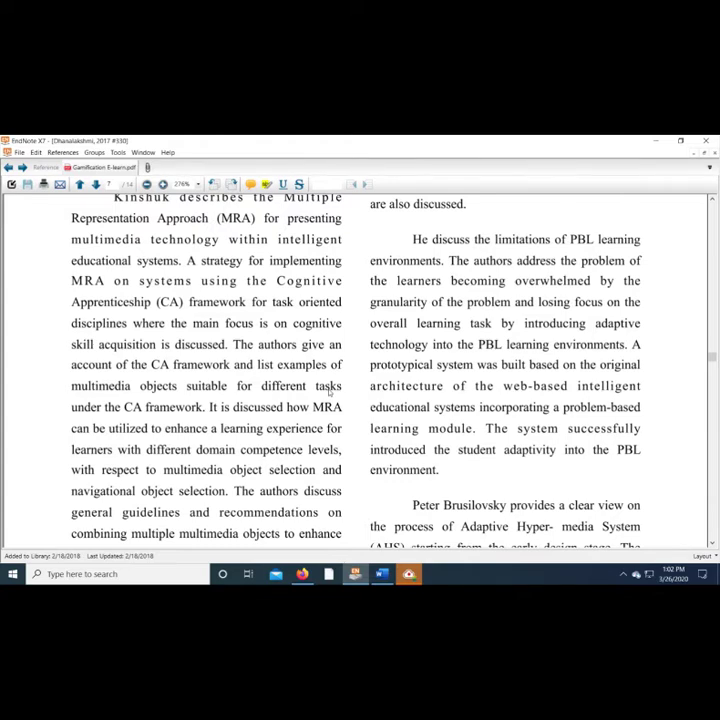
pyautogui.scroll(-4, 312, 393)
pyautogui.scroll(5, 310, 393)
pyautogui.scroll(1, 305, 392)
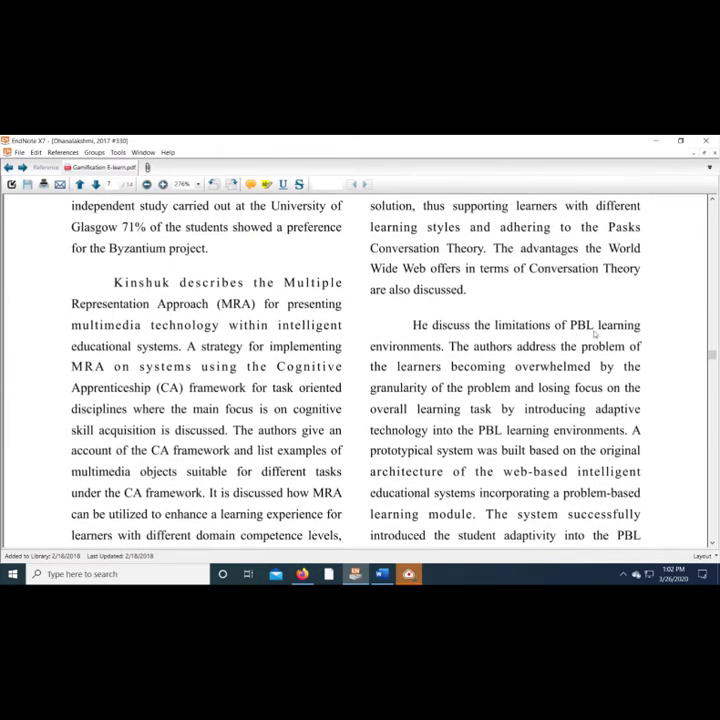
pyautogui.scroll(2, 282, 376)
pyautogui.scroll(9, 282, 376)
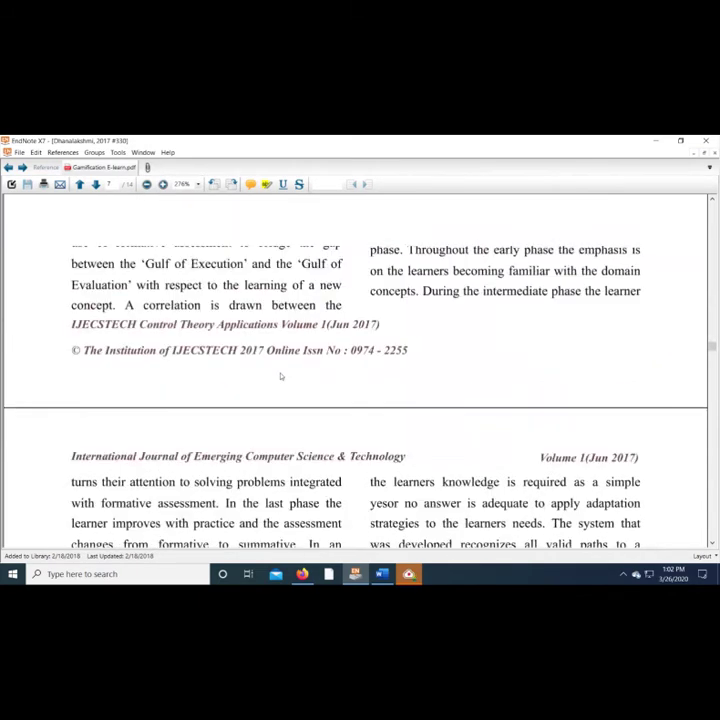
pyautogui.scroll(3, 282, 376)
pyautogui.scroll(-3, 282, 376)
pyautogui.scroll(-11, 282, 376)
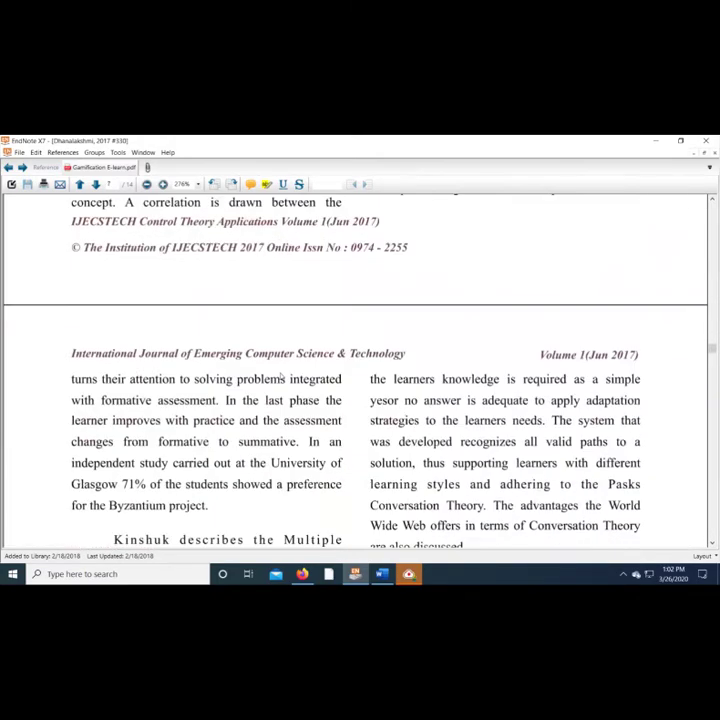
pyautogui.scroll(-12, 282, 376)
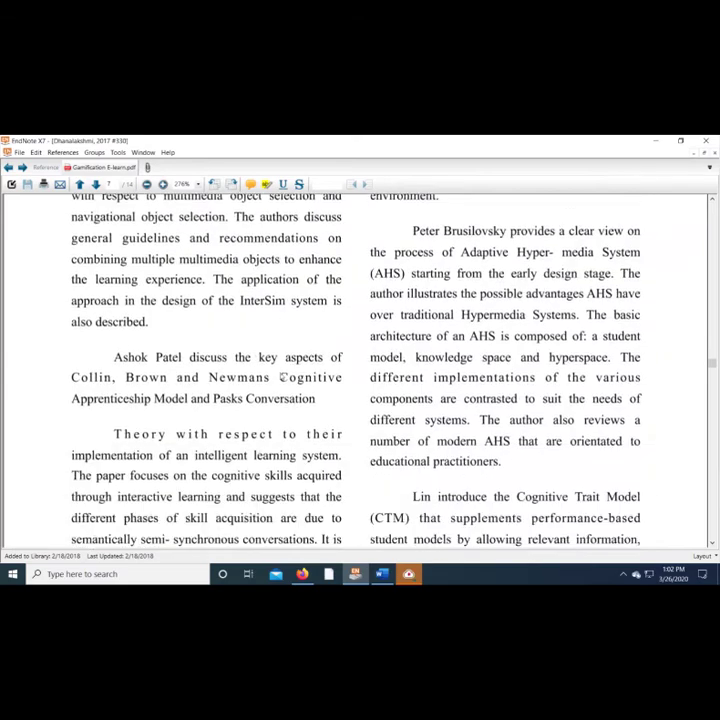
# Step: Read the remaining related work on pages 7 and 8, plus the adaptive learning summary and Problem Statement section on page 9
pyautogui.scroll(-10, 282, 376)
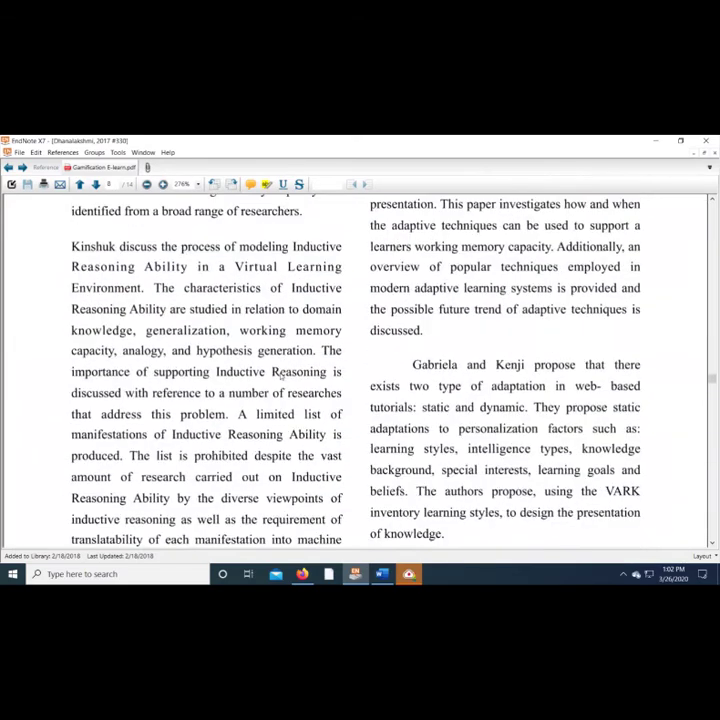
pyautogui.scroll(-10, 282, 376)
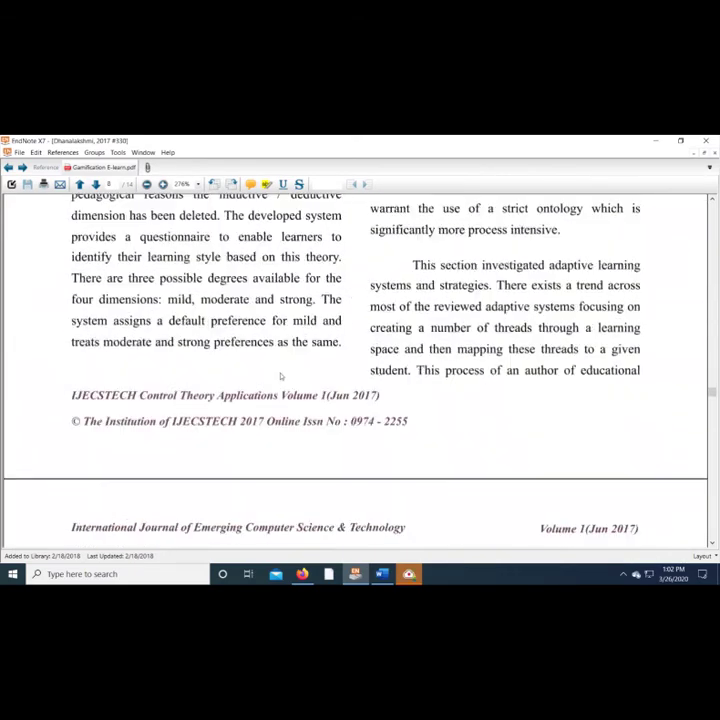
pyautogui.scroll(-4, 282, 376)
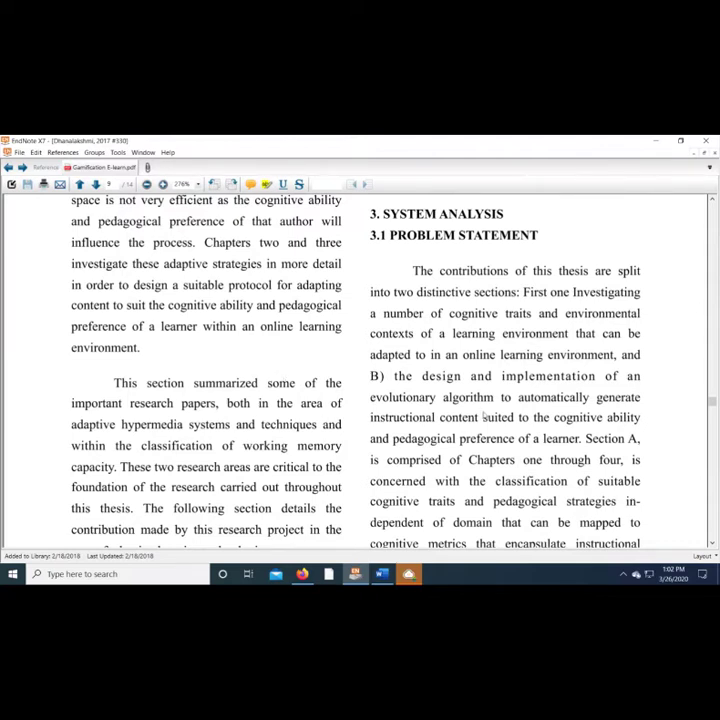
pyautogui.scroll(-1, 347, 381)
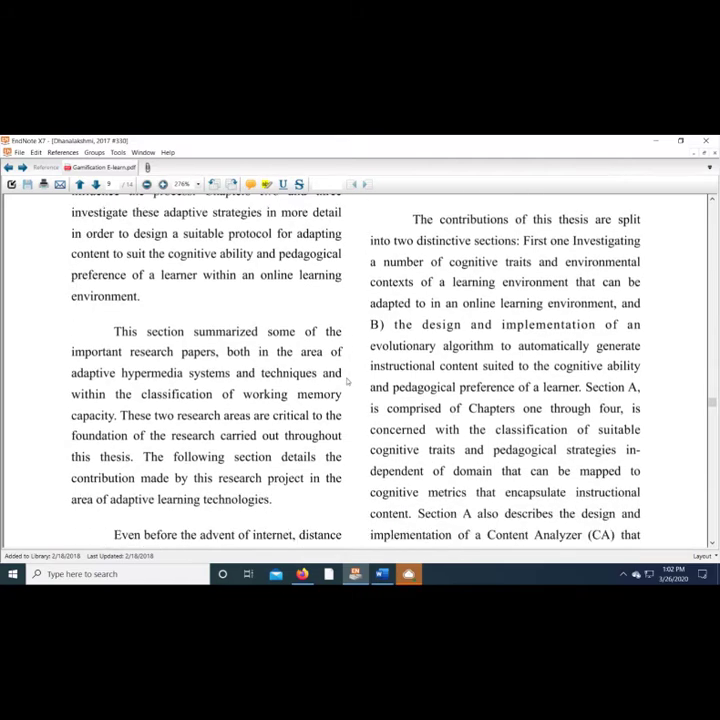
pyautogui.scroll(-2, 347, 381)
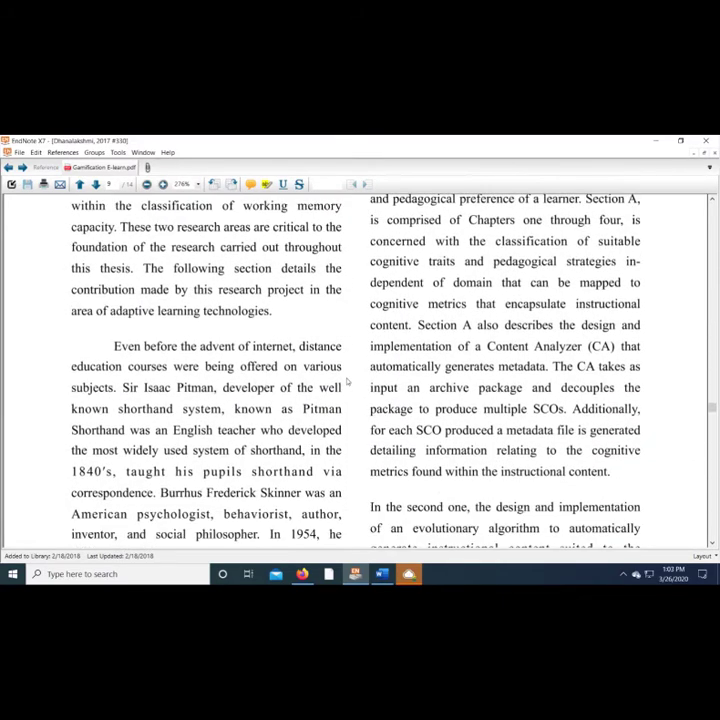
pyautogui.scroll(3, 347, 381)
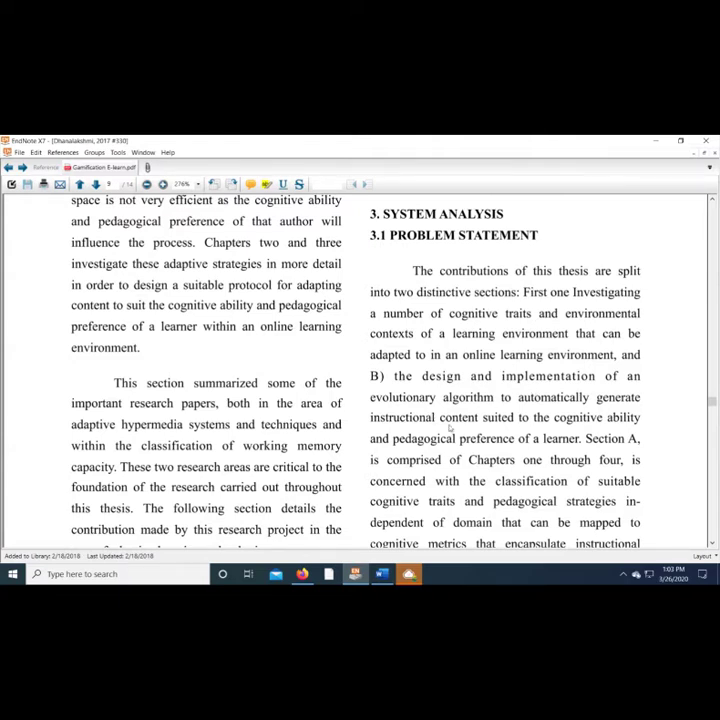
pyautogui.scroll(-5, 183, 322)
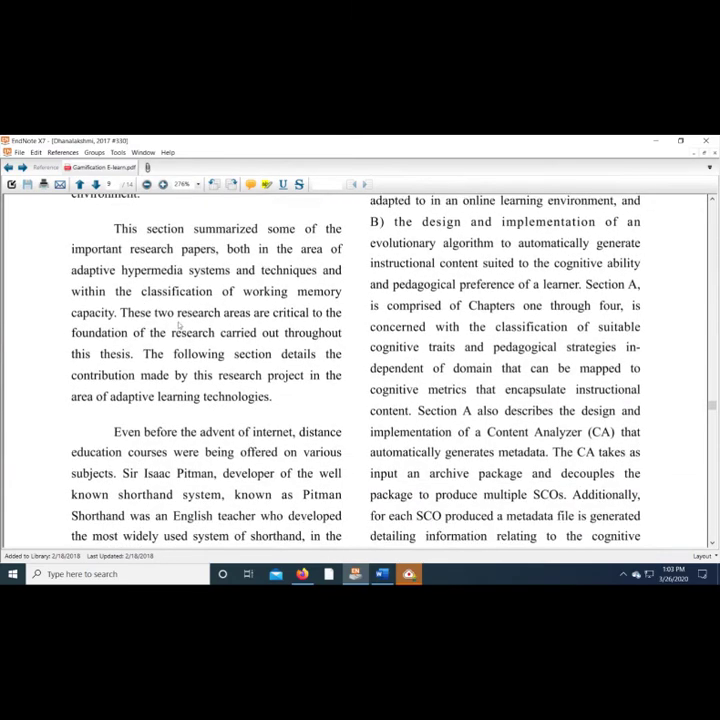
pyautogui.scroll(2, 180, 322)
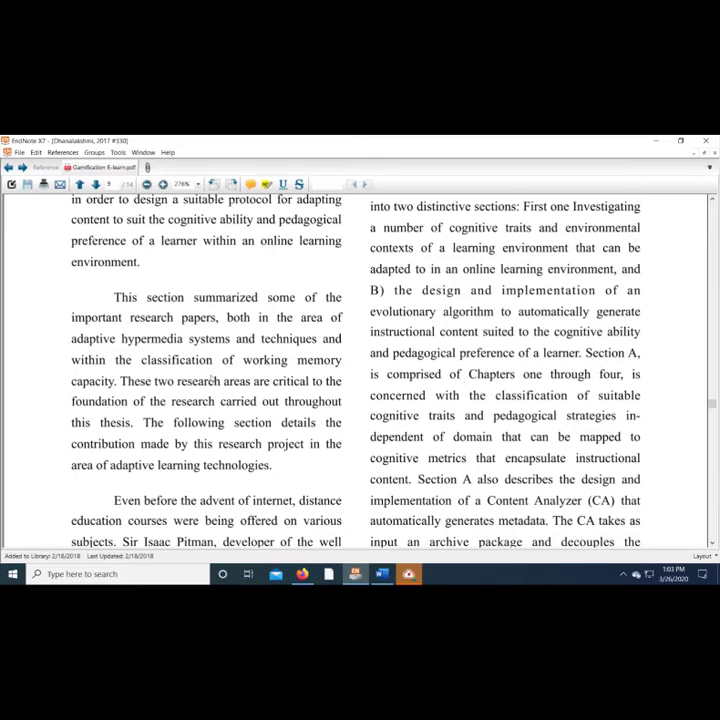
pyautogui.scroll(-5, 210, 378)
pyautogui.scroll(-14, 210, 378)
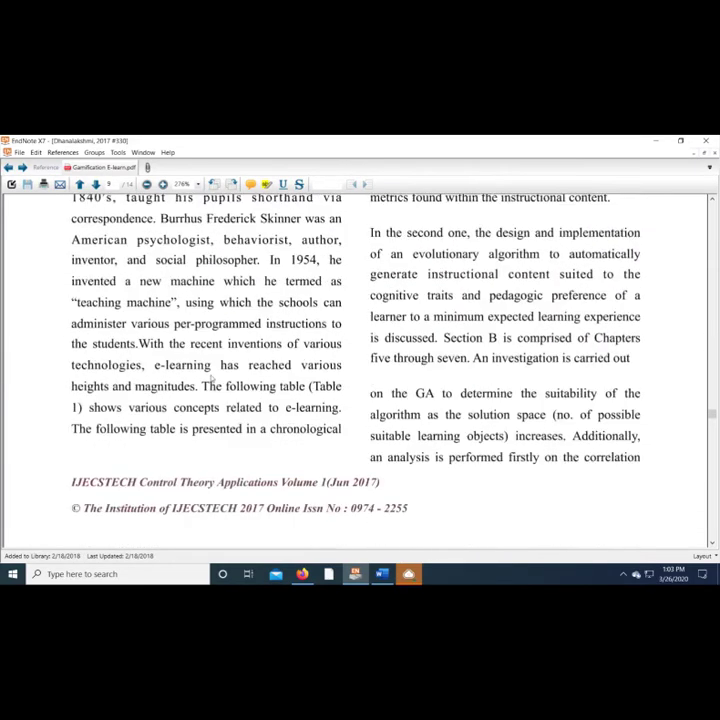
# Step: Read the methodology section on pages 10 to 12, covering the framework's people, curriculum, technologies, services and assessment components
pyautogui.scroll(-2, 212, 380)
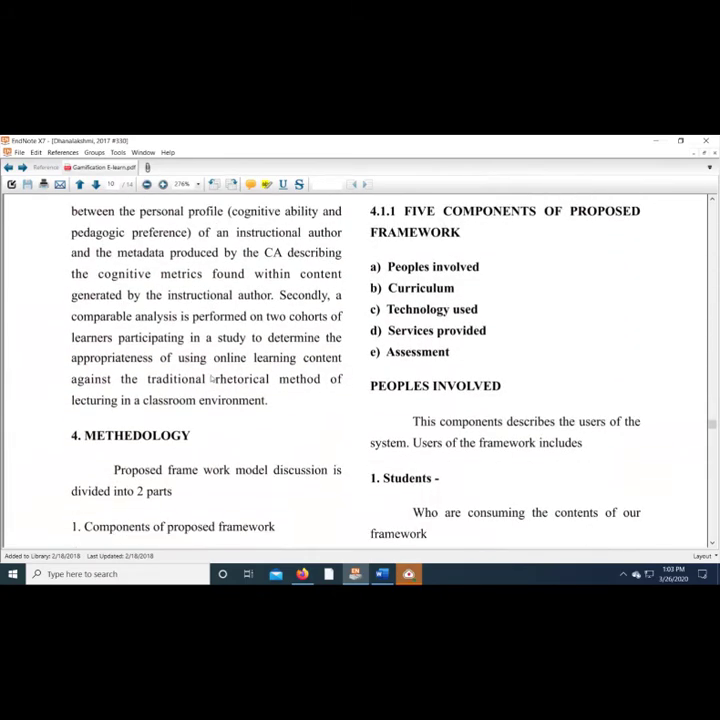
pyautogui.scroll(-3, 210, 380)
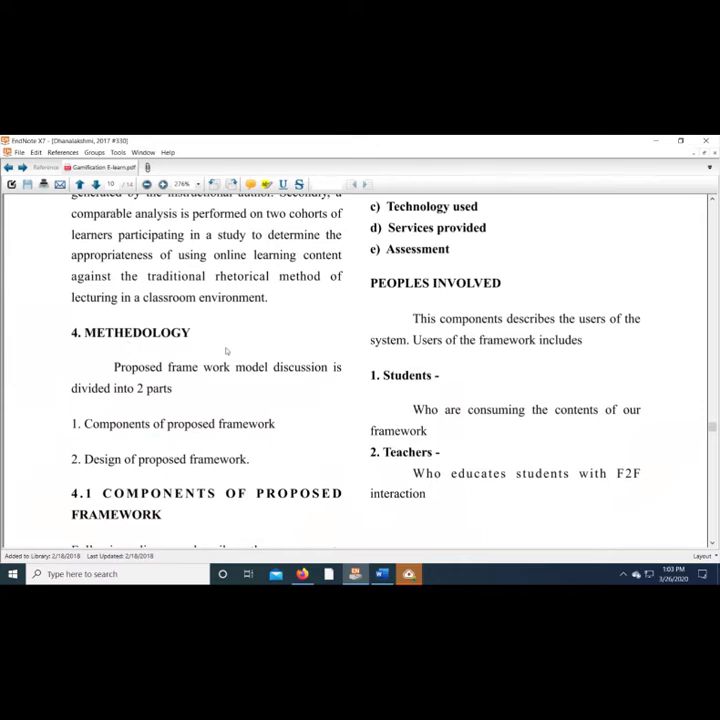
pyautogui.scroll(-1, 322, 368)
pyautogui.scroll(-2, 291, 362)
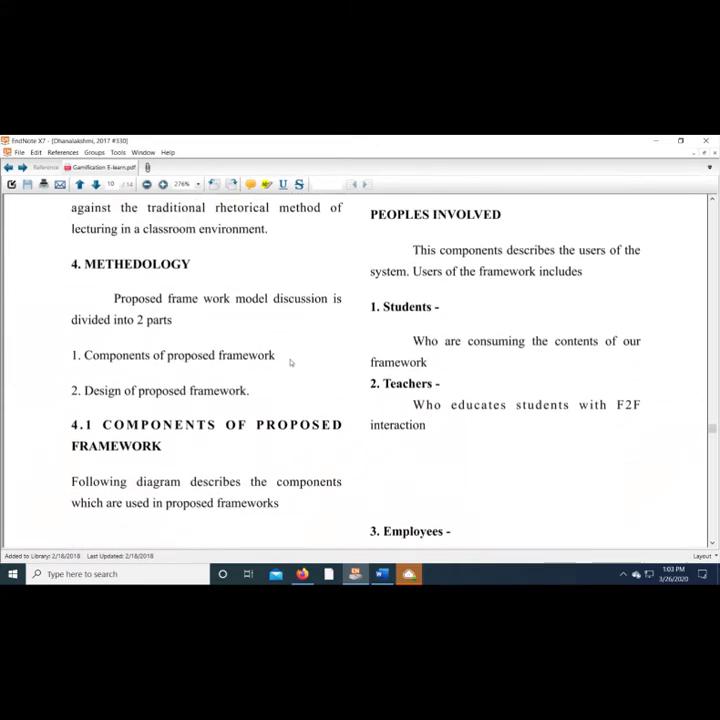
pyautogui.scroll(1, 291, 363)
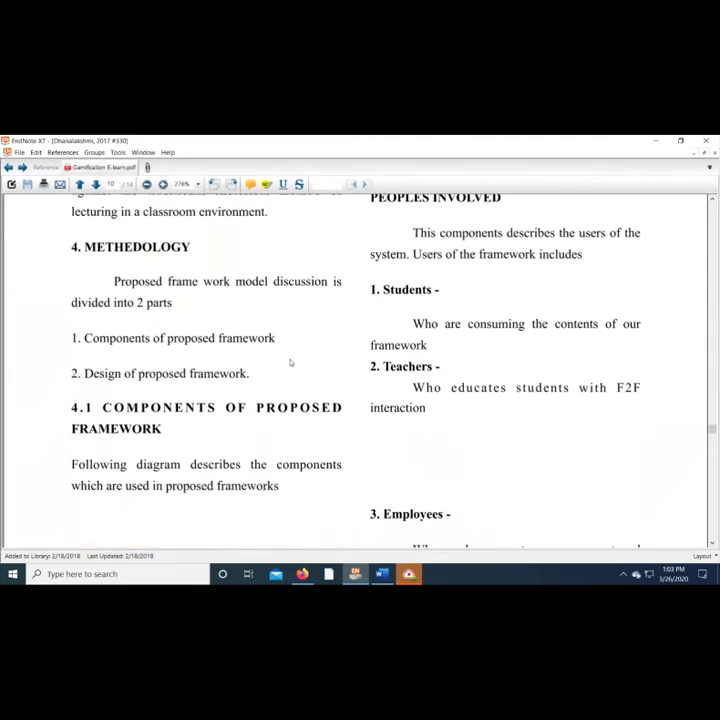
pyautogui.scroll(-2, 291, 363)
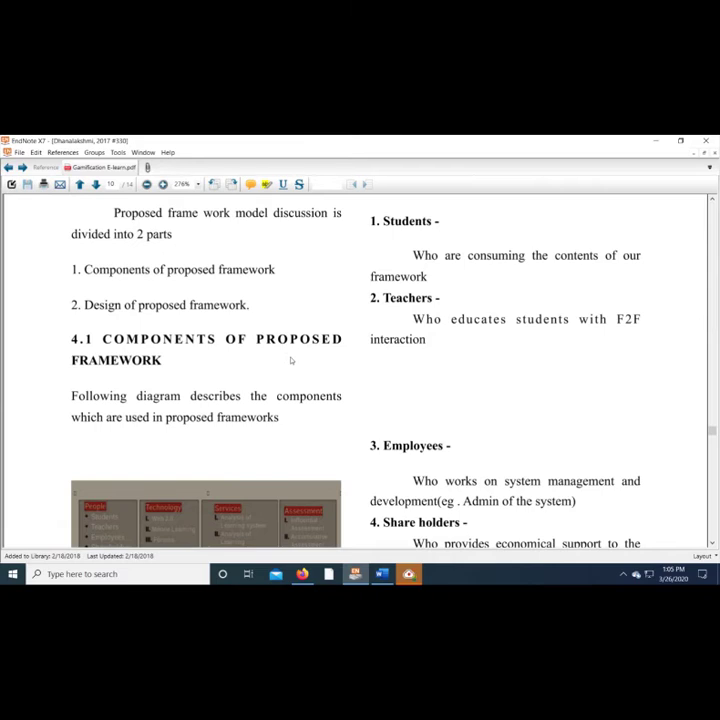
pyautogui.scroll(-5, 291, 360)
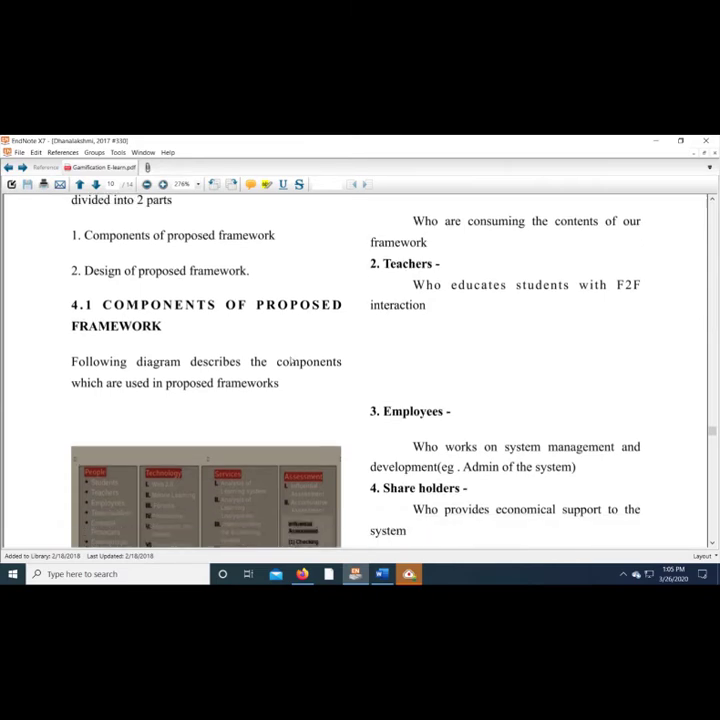
pyautogui.scroll(-9, 291, 360)
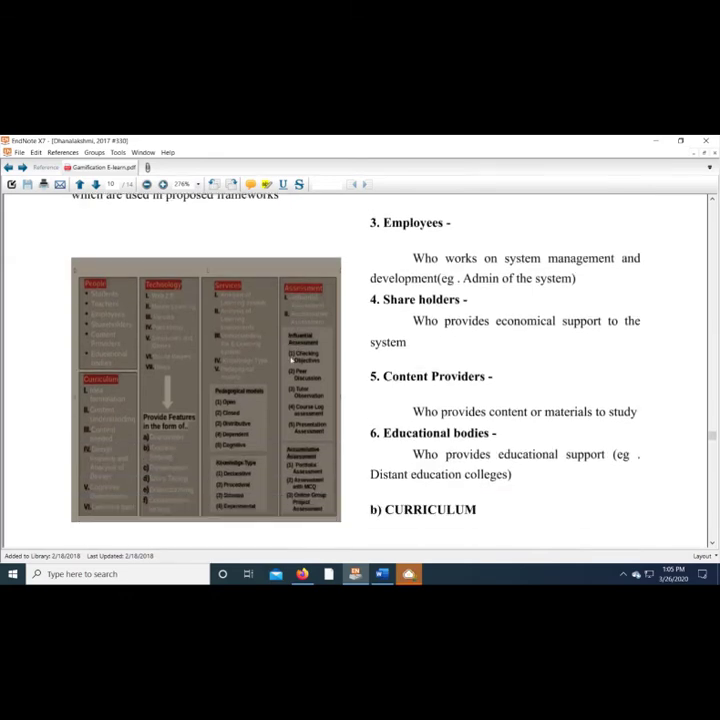
pyautogui.scroll(-7, 291, 360)
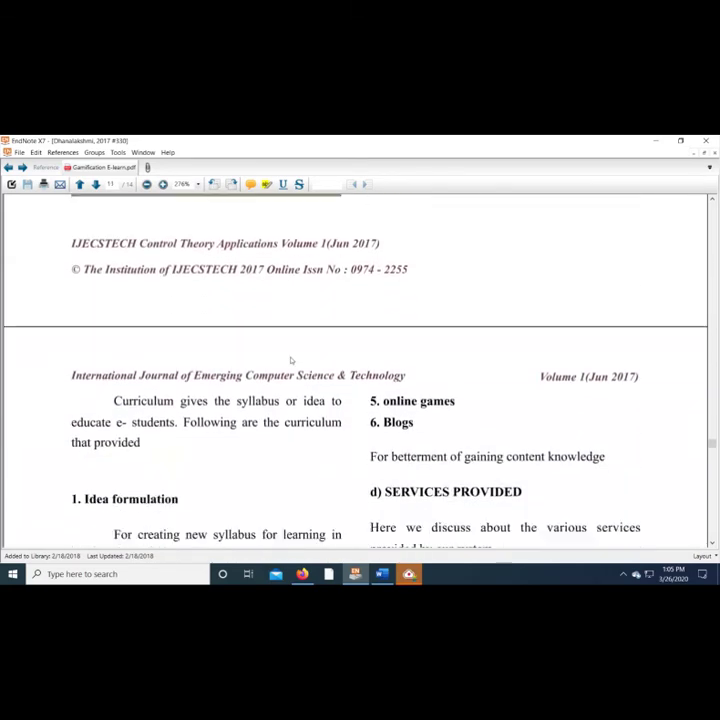
pyautogui.scroll(-4, 291, 360)
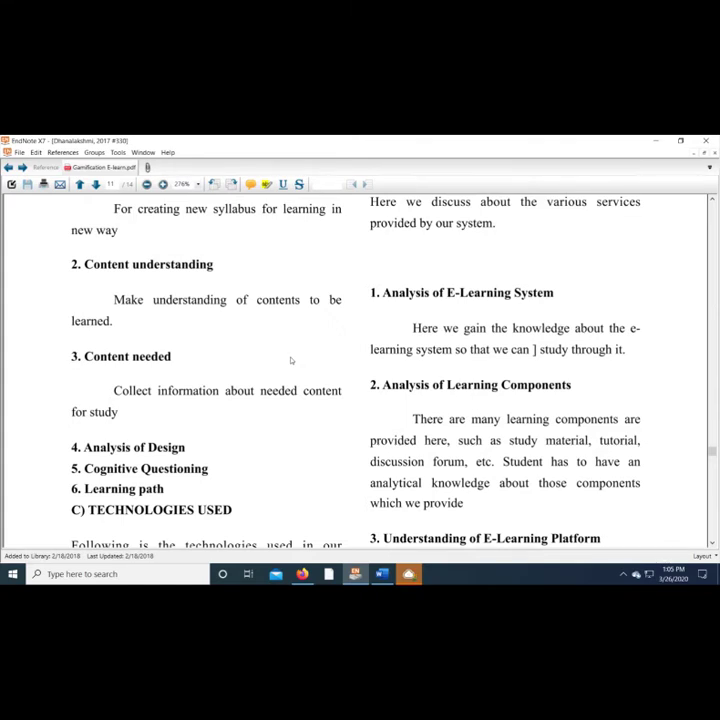
pyautogui.scroll(-10, 291, 360)
pyautogui.scroll(-10, 291, 360)
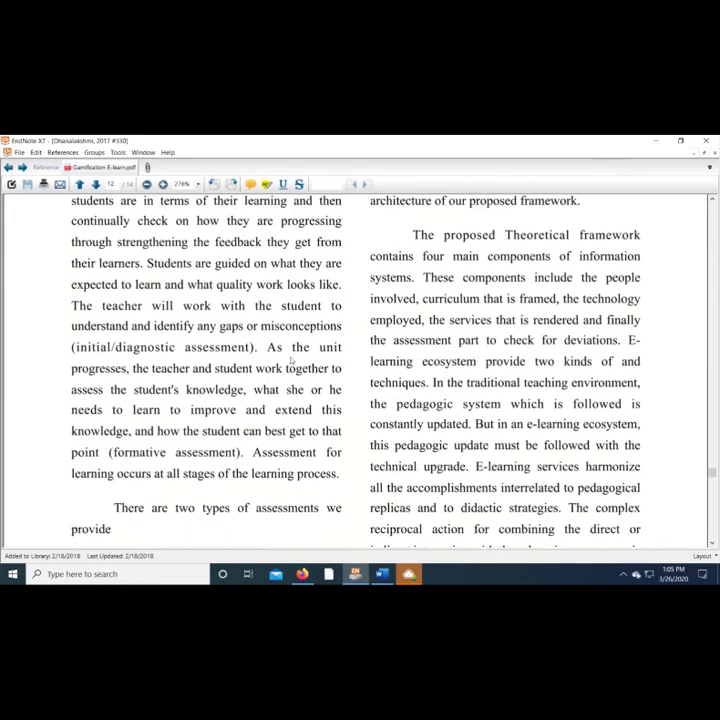
# Step: Examine page 13's Machine Intense Learning Technique algorithm and the Conclusion and Future Work section
pyautogui.scroll(-10, 291, 361)
pyautogui.scroll(-10, 291, 361)
pyautogui.scroll(-10, 291, 360)
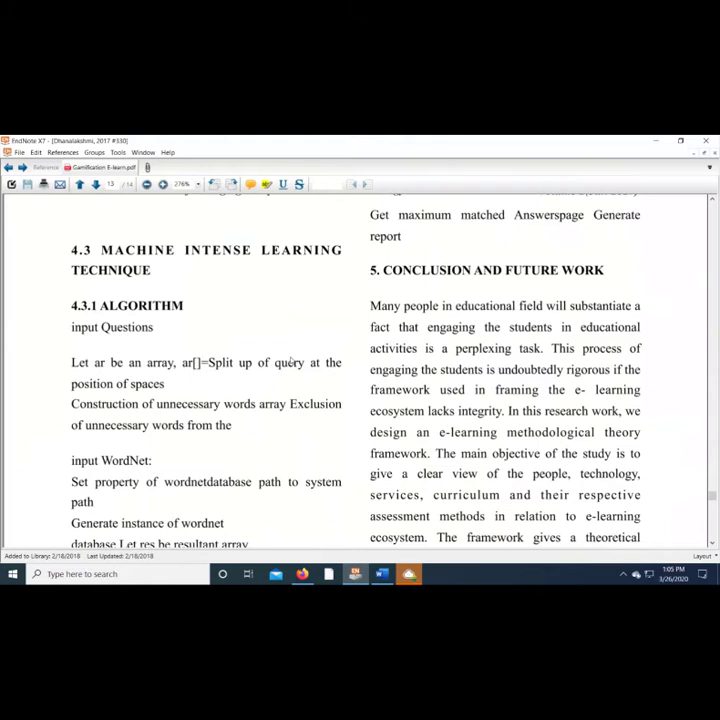
pyautogui.scroll(2, 291, 361)
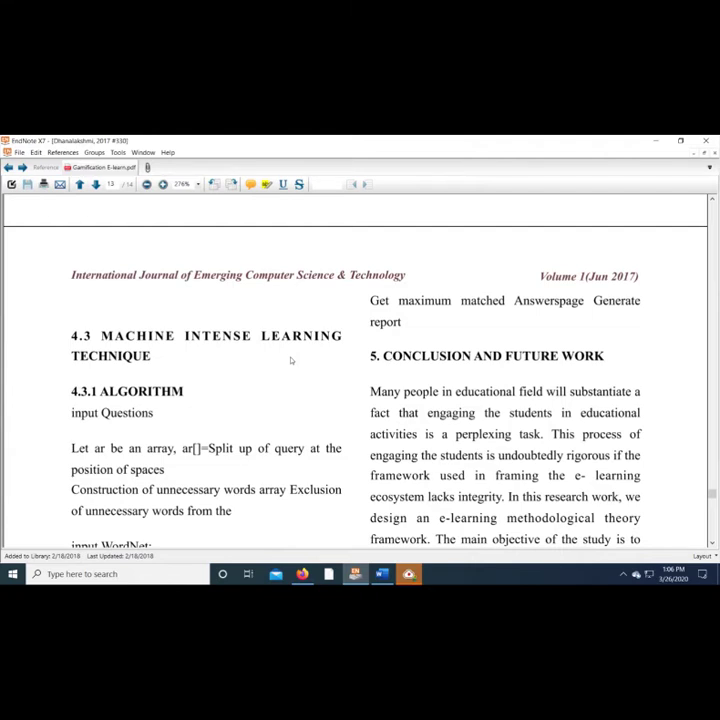
pyautogui.scroll(-5, 389, 435)
pyautogui.scroll(-3, 419, 407)
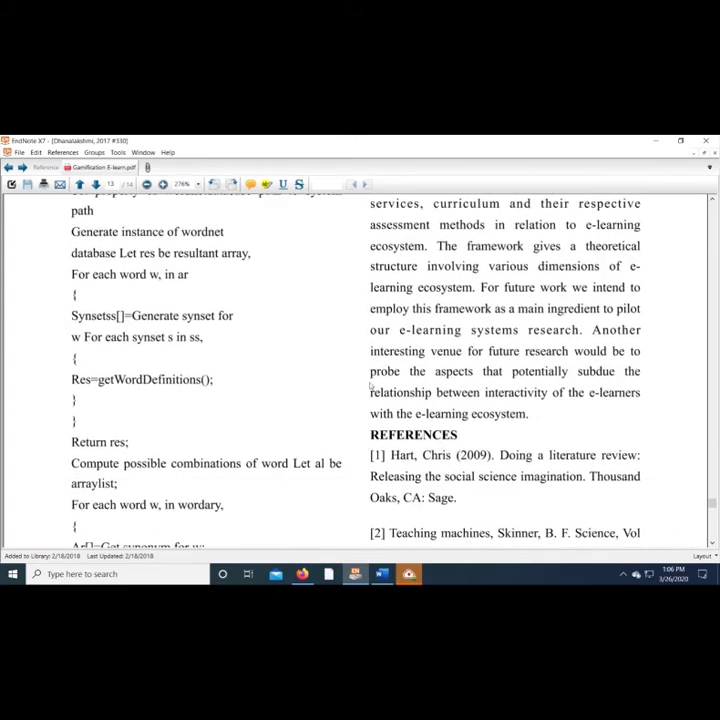
pyautogui.scroll(4, 313, 431)
pyautogui.scroll(4, 423, 448)
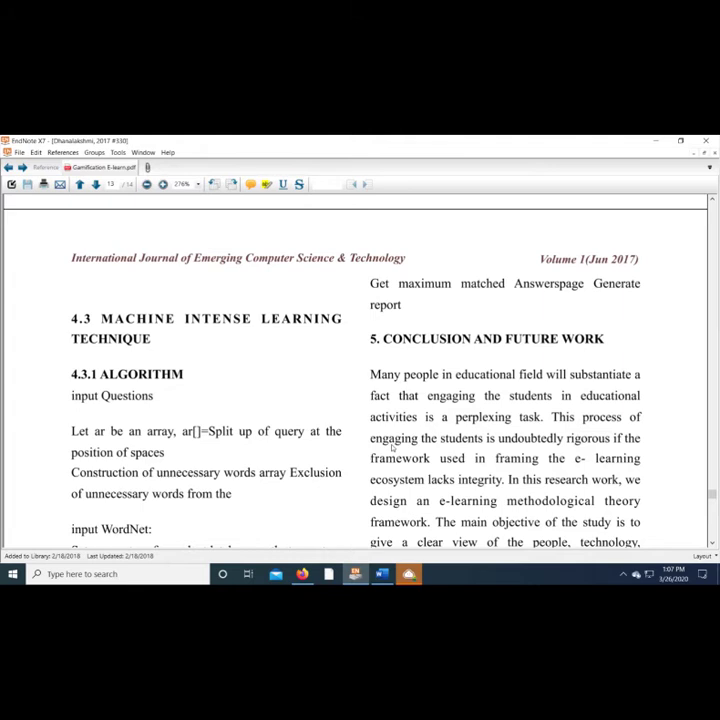
# Step: Return to the library, list the references of all of My Groups, and browse the list as far as the authors beginning with M
pyautogui.click(9, 167)
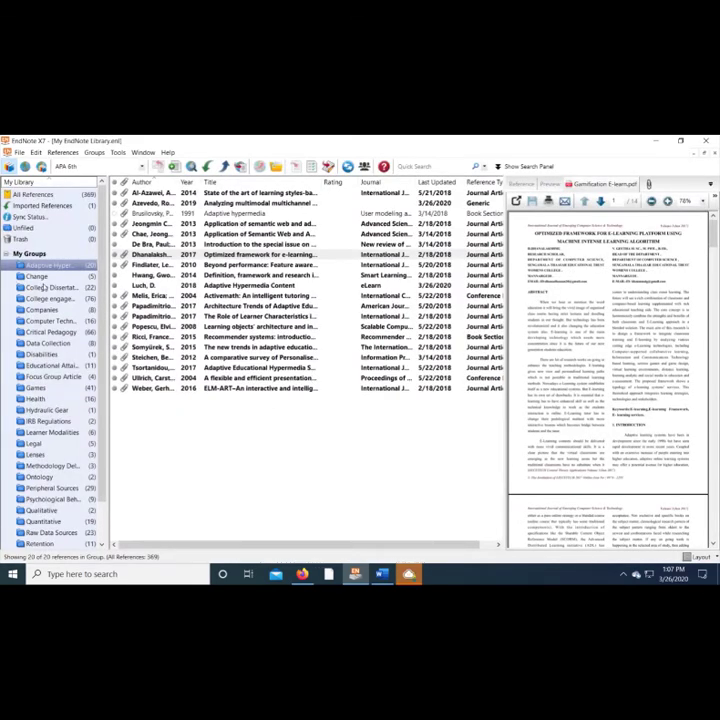
pyautogui.click(30, 253)
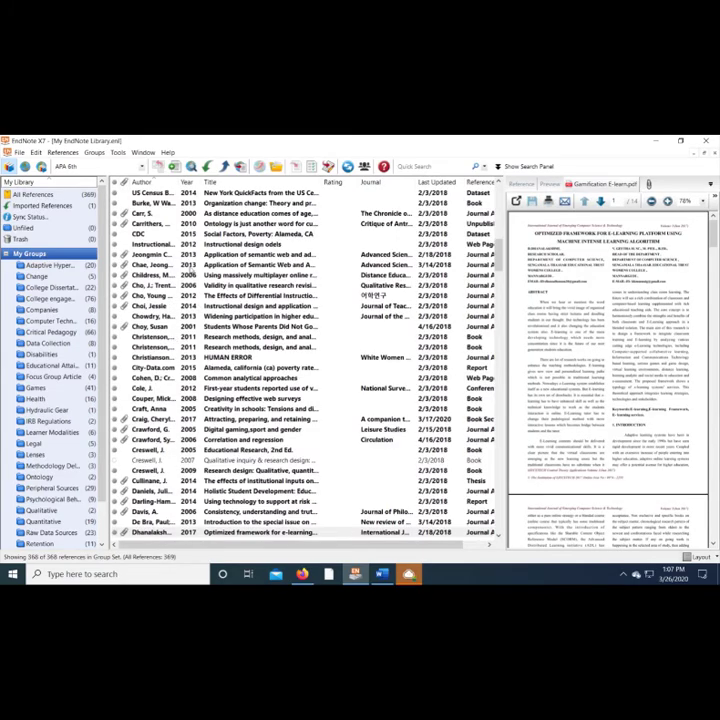
pyautogui.scroll(-20, 175, 336)
pyautogui.scroll(-20, 183, 272)
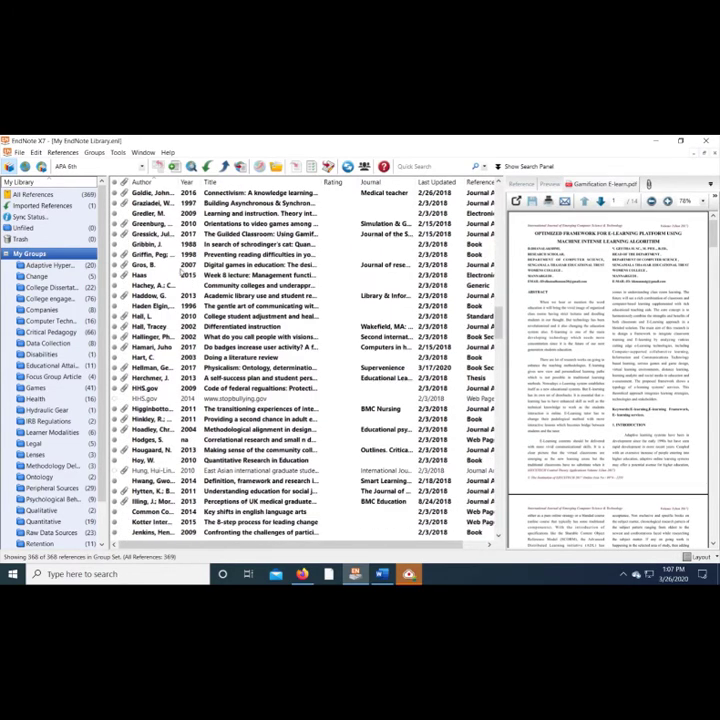
pyautogui.scroll(-6, 181, 272)
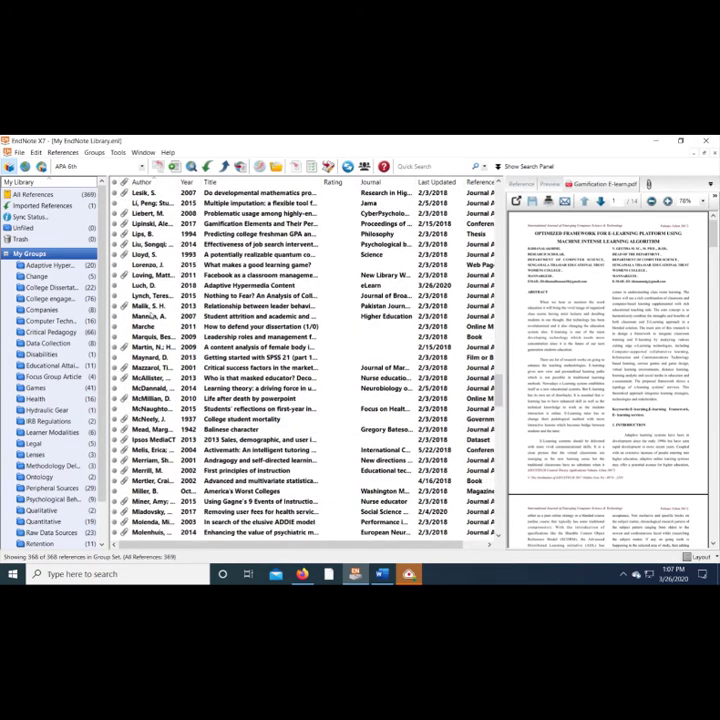
pyautogui.scroll(-4, 181, 271)
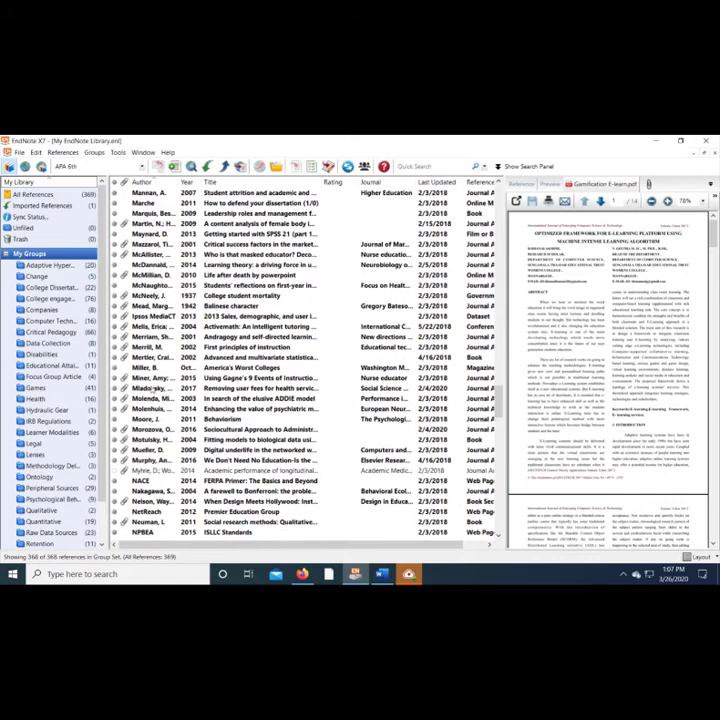
# Step: Open the 2009 "Digital underlife in the networked writing classroom" reference with its attached PDF at full size and read the abstract
pyautogui.click(150, 450)
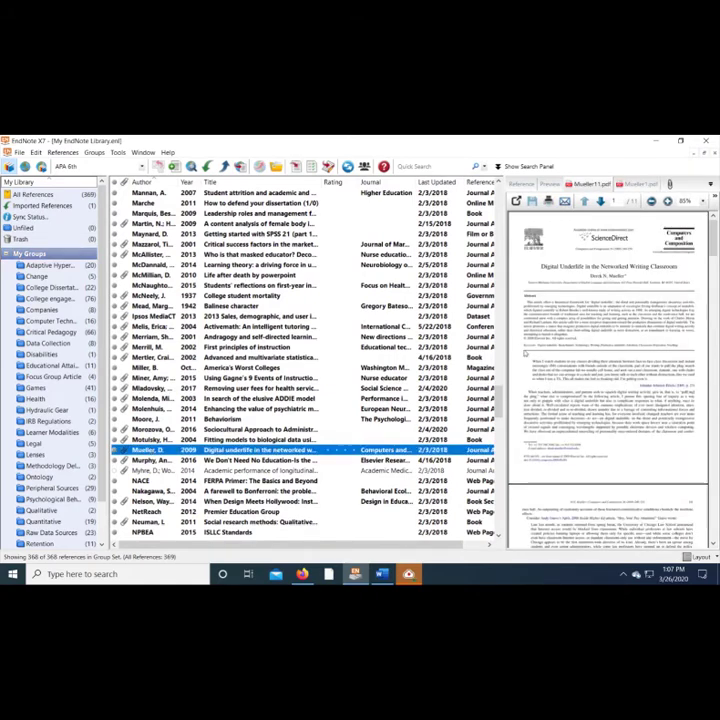
pyautogui.press('Return')
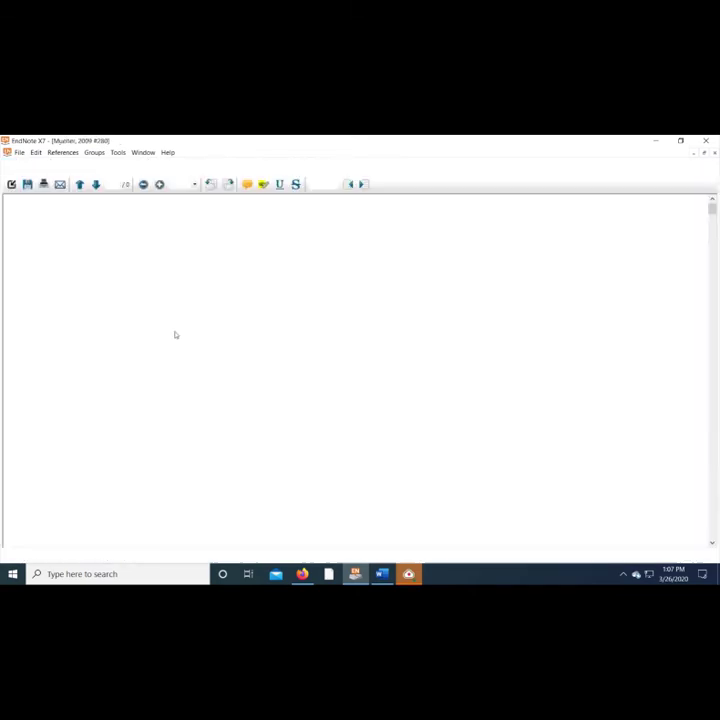
pyautogui.scroll(-3, 182, 334)
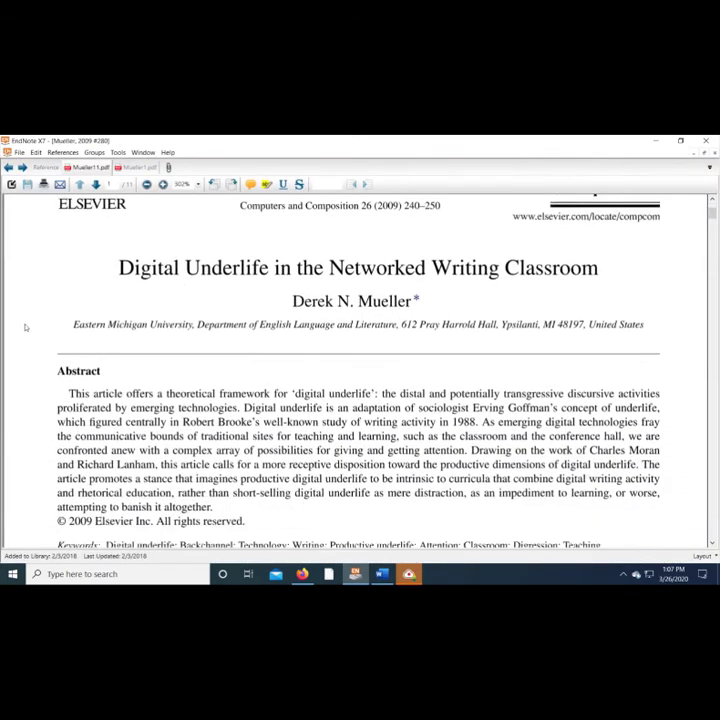
pyautogui.scroll(-2, 41, 320)
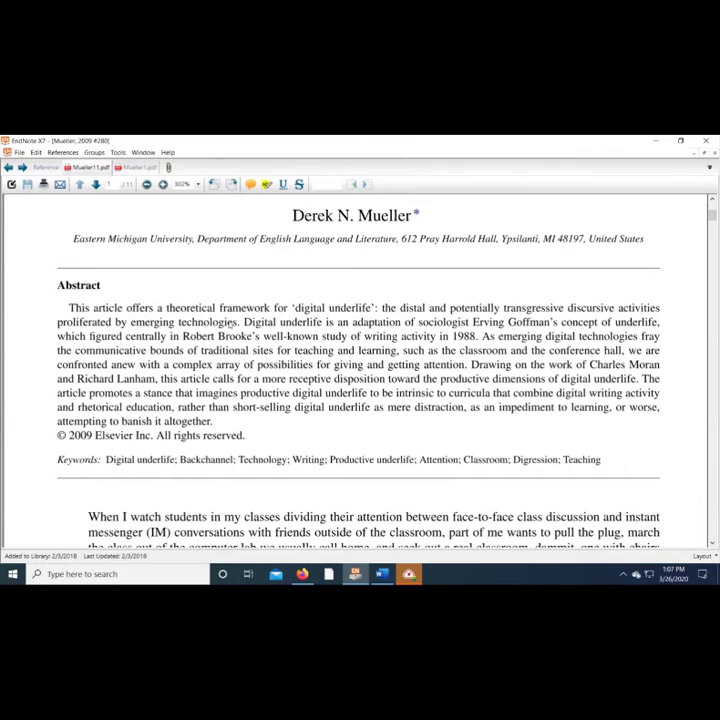
pyautogui.scroll(3, 149, 339)
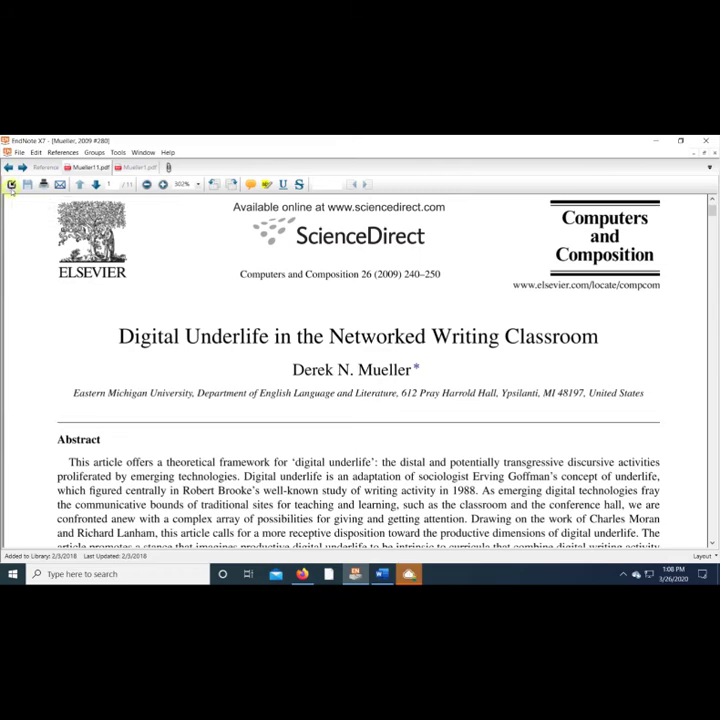
# Step: Return to the library list and preview the "Digital underlife" reference as an APA 6th citation
pyautogui.click(10, 186)
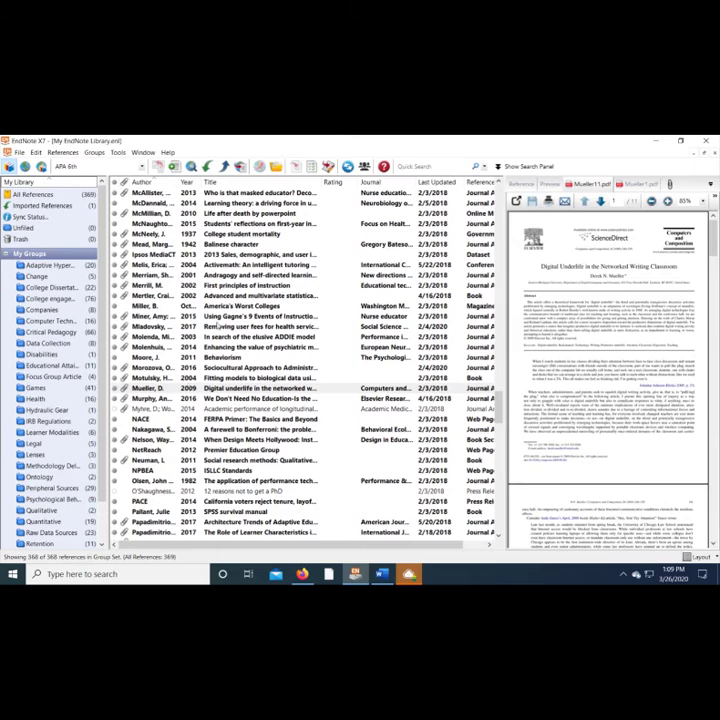
pyautogui.click(550, 185)
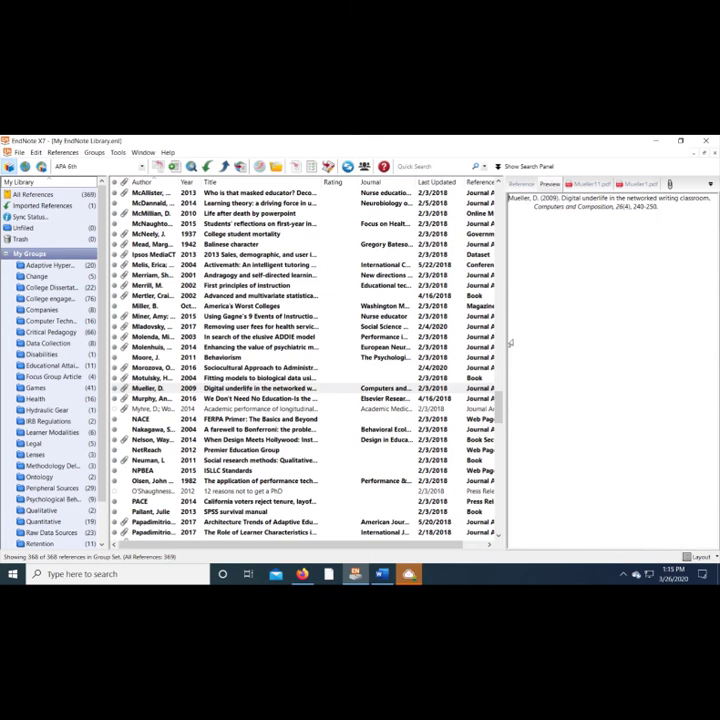
# Step: Switch to the blank Document1 in Word
pyautogui.click(381, 573)
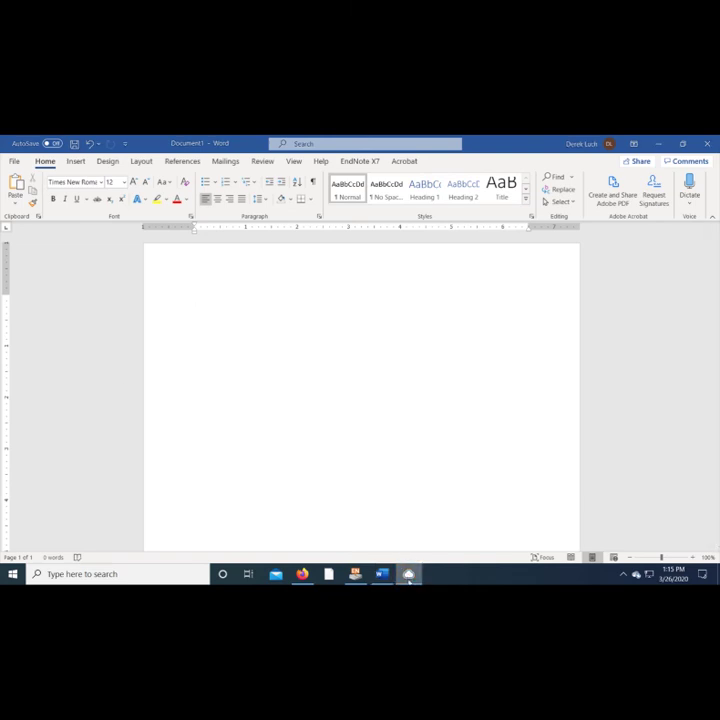
pyautogui.moveTo(409, 576)
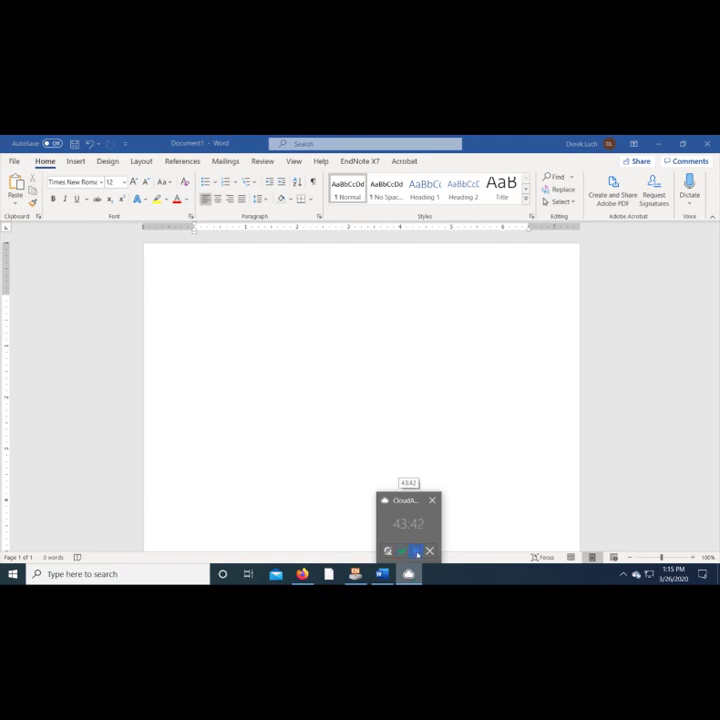